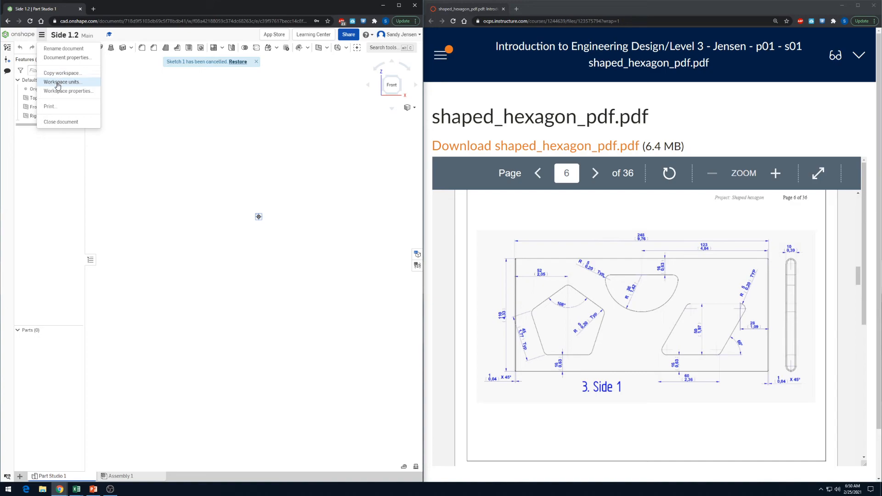
# Set the workspace's default length unit to millimeter
pyautogui.click(136, 78)
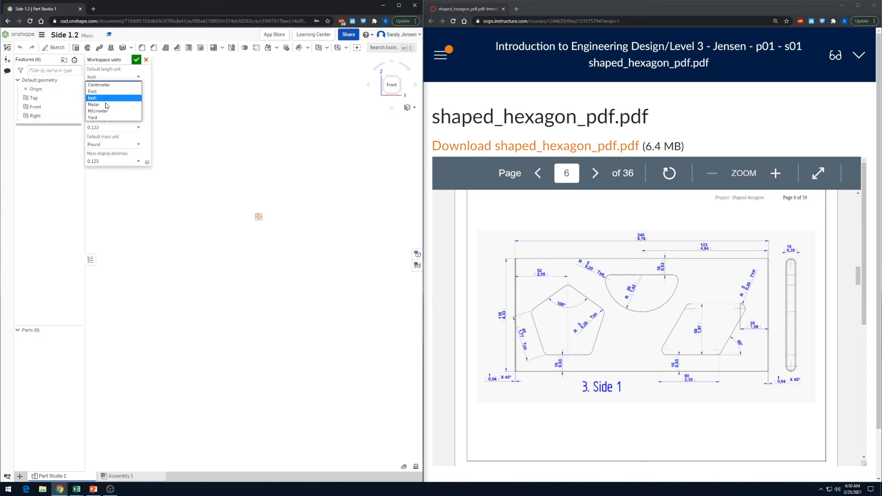
pyautogui.click(103, 111)
pyautogui.click(137, 60)
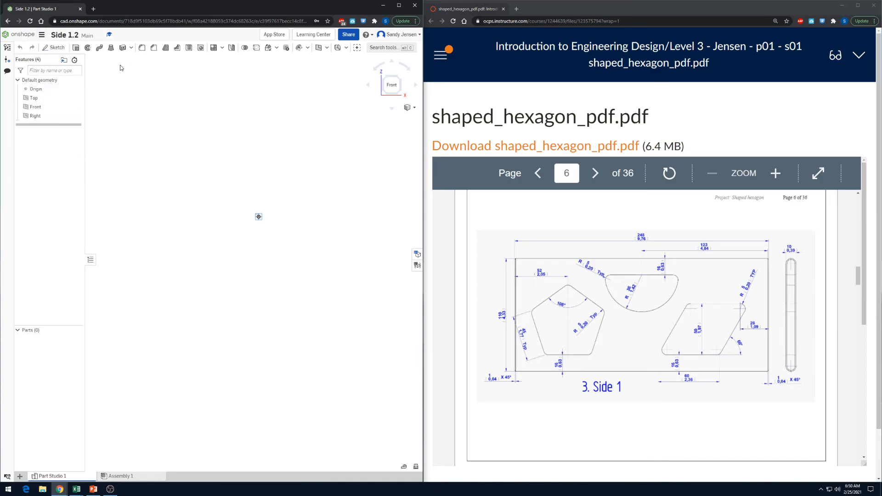
# Start a new sketch on the Front plane and view it straight on
pyautogui.click(55, 48)
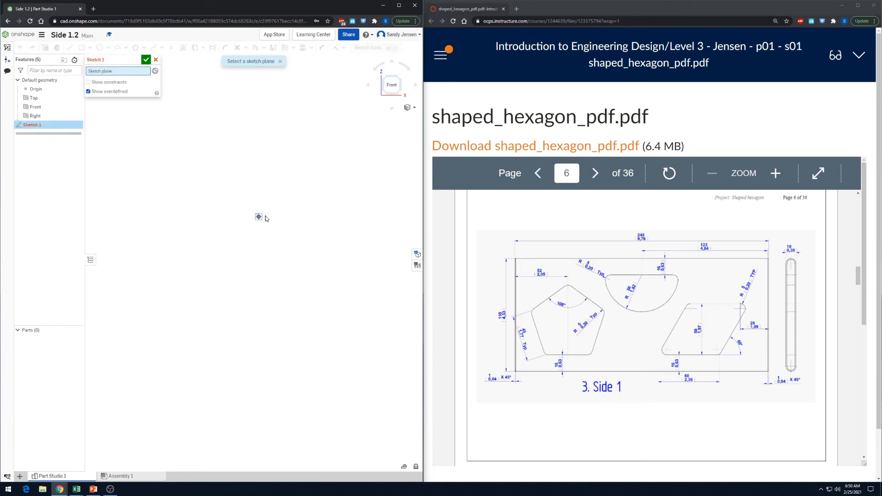
pyautogui.scroll(10, 234, 210)
pyautogui.scroll(-2, 224, 196)
pyautogui.moveTo(366, 184); pyautogui.dragTo(354, 197, button='right')
pyautogui.click(207, 161)
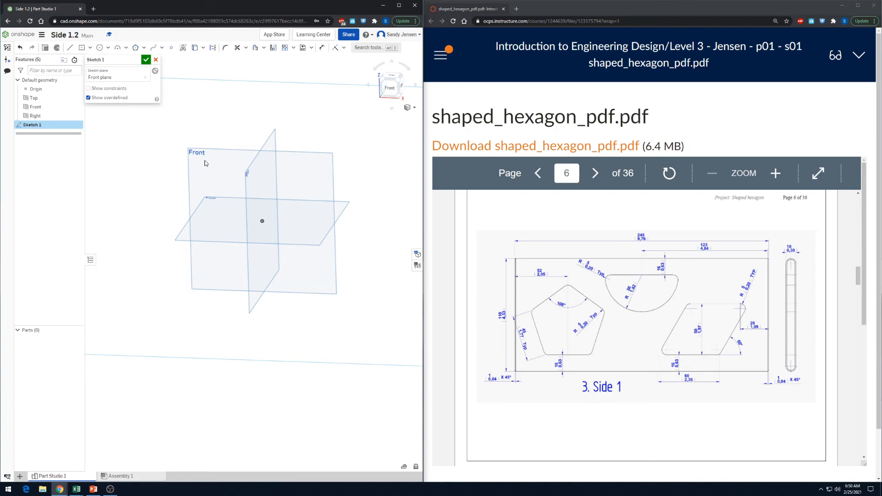
pyautogui.press('n')
pyautogui.press('p')
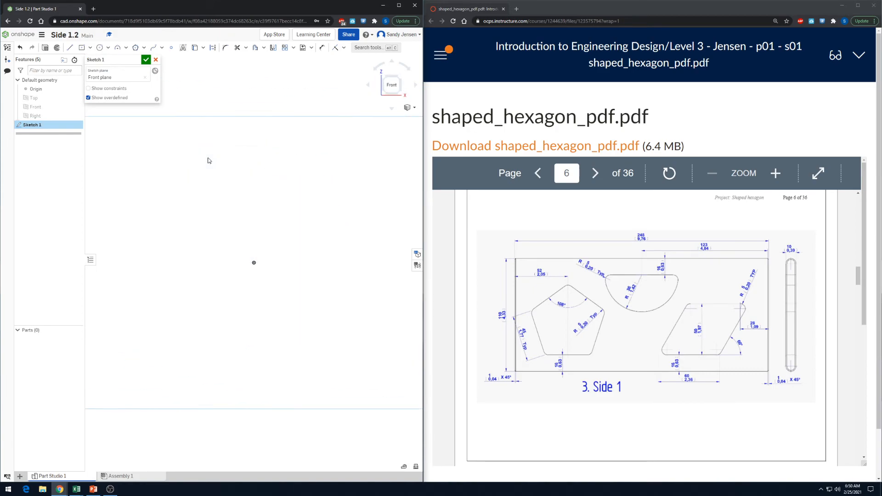
# Sketch a rectangle centred on the origin, 248 mm wide and 110 mm high
pyautogui.click(81, 47)
pyautogui.click(254, 262)
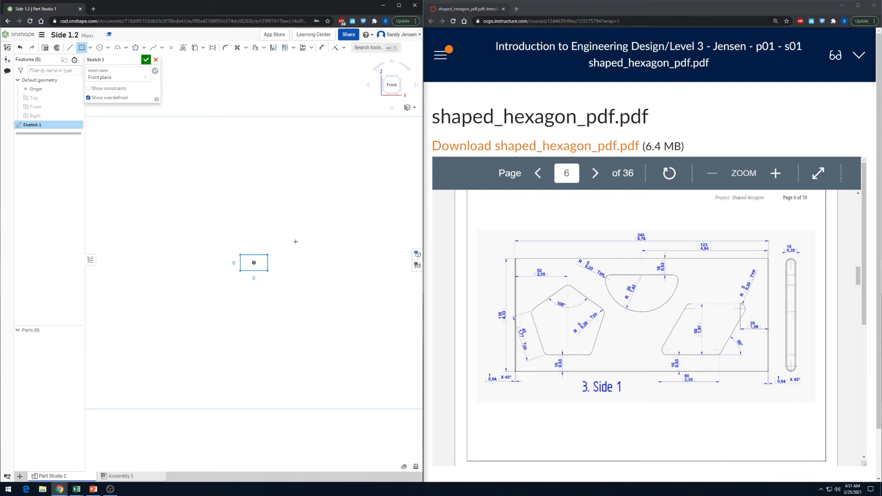
pyautogui.click(370, 203)
pyautogui.write('248')
pyautogui.press('Tab')
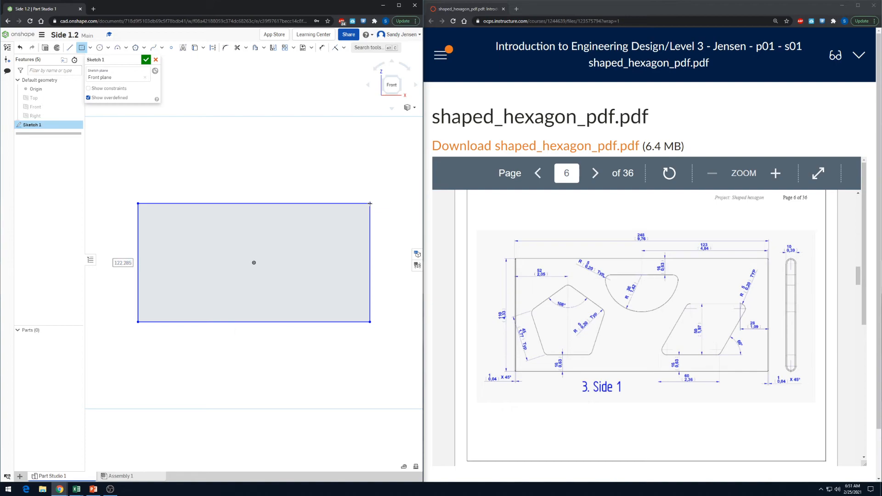
pyautogui.write('110')
pyautogui.press('Return')
pyautogui.press('Escape')
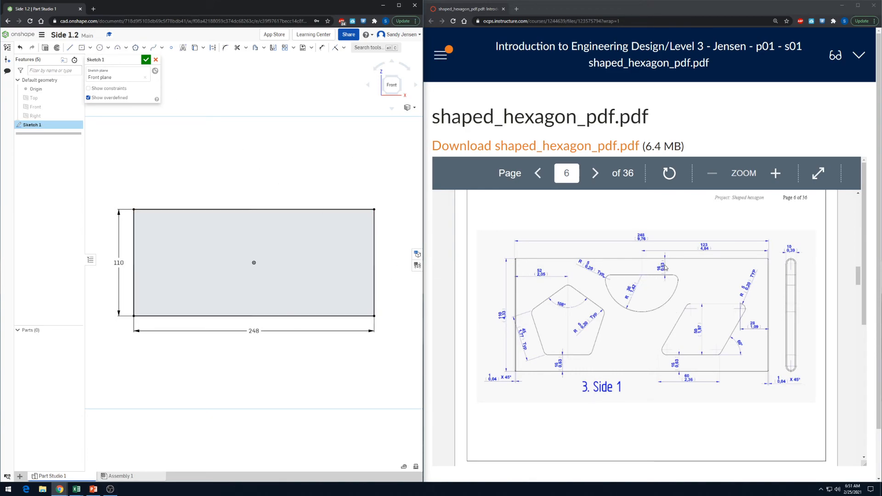
# Sketch a horizontal line 72 mm long inside the rectangle, just below the middle of its upper edge
pyautogui.click(70, 48)
pyautogui.click(228, 226)
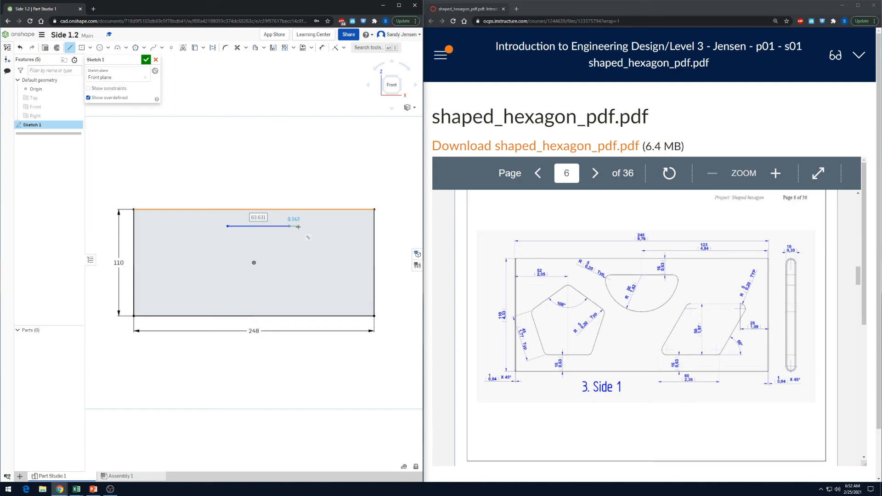
pyautogui.write('38')
pyautogui.press('Return')
pyautogui.press('Escape')
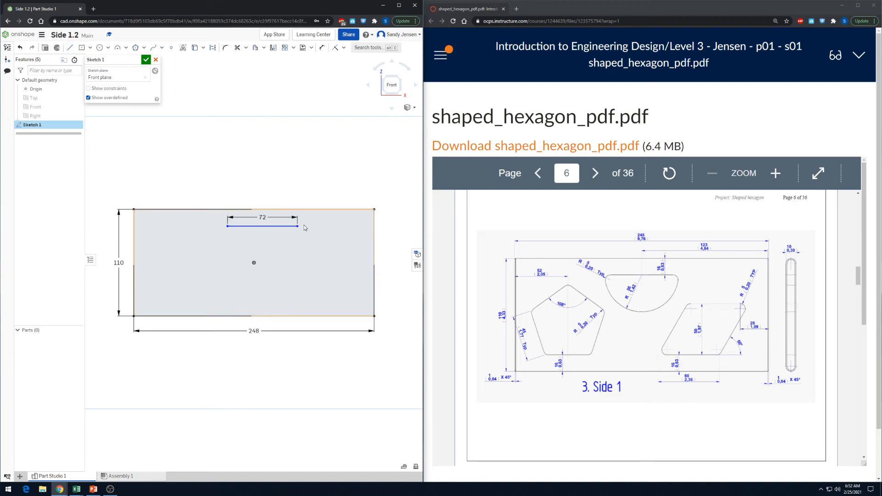
# Sketch a short vertical line downward from the midpoint of the 72 mm line
pyautogui.press('d')
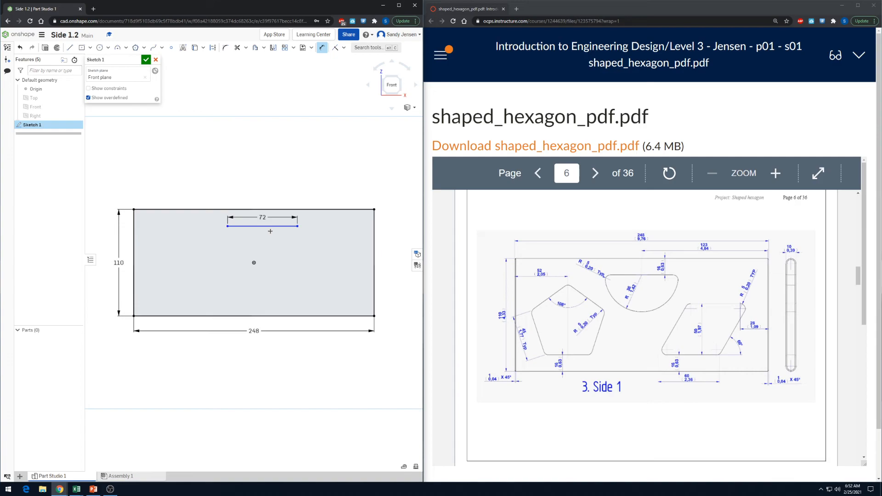
pyautogui.press('l')
pyautogui.click(262, 227)
pyautogui.click(263, 239)
pyautogui.press('Escape')
# Dimension the short vertical line 123 mm from the rectangle's right edge and the 72 mm line 16 mm below the top edge
pyautogui.press('d')
pyautogui.click(373, 236)
pyautogui.click(263, 233)
pyautogui.click(349, 182)
pyautogui.write('123')
pyautogui.press('Return')
pyautogui.click(285, 209)
pyautogui.click(283, 226)
pyautogui.click(335, 221)
pyautogui.press('Return')
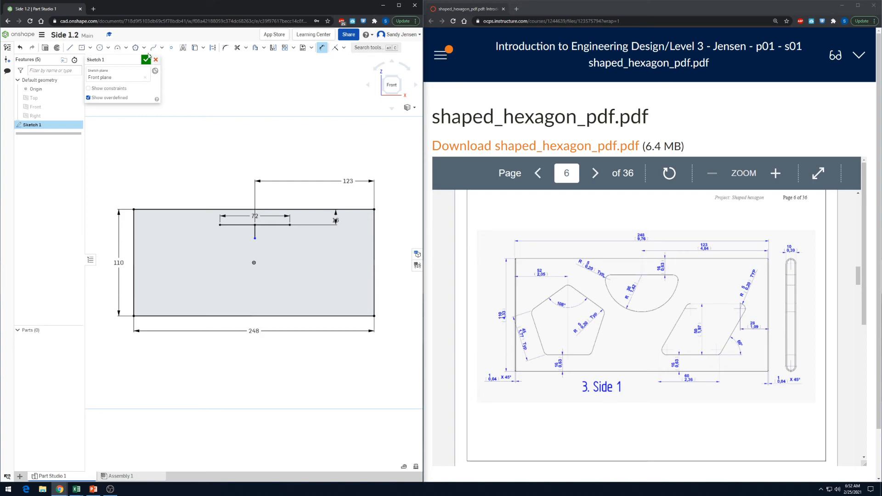
# Close the 72 mm line into a half circle with a three-point arc of radius 36 mm bulging downward
pyautogui.click(118, 47)
pyautogui.click(220, 224)
pyautogui.click(290, 224)
pyautogui.click(276, 250)
pyautogui.write('36')
pyautogui.press('Return')
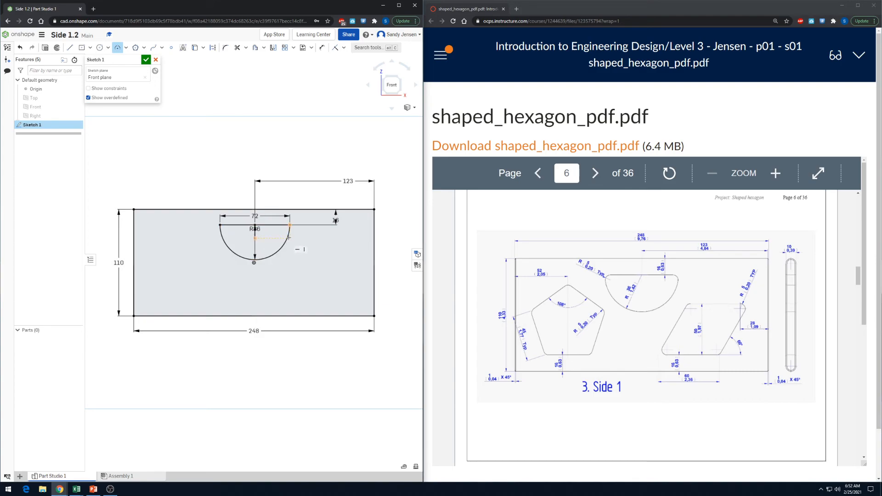
pyautogui.press('Escape')
# Fillet both upper corners of the half circle with a 5 mm radius
pyautogui.click(226, 51)
pyautogui.click(220, 225)
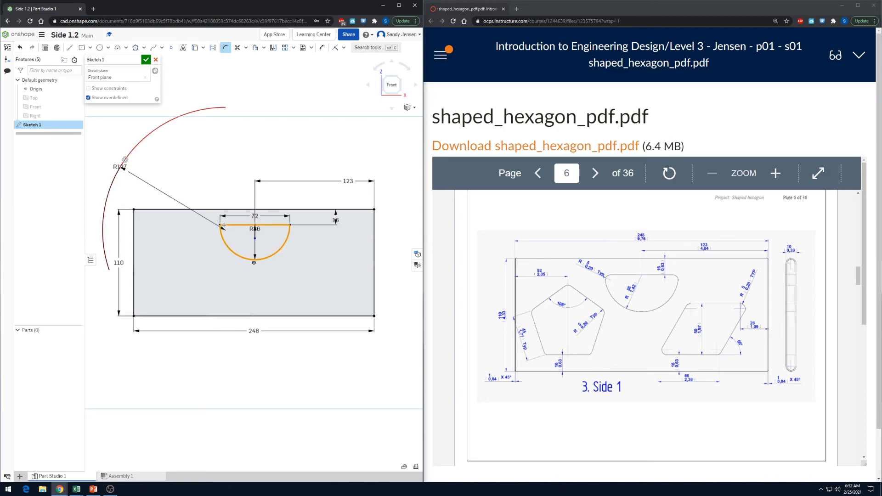
pyautogui.doubleClick(122, 166)
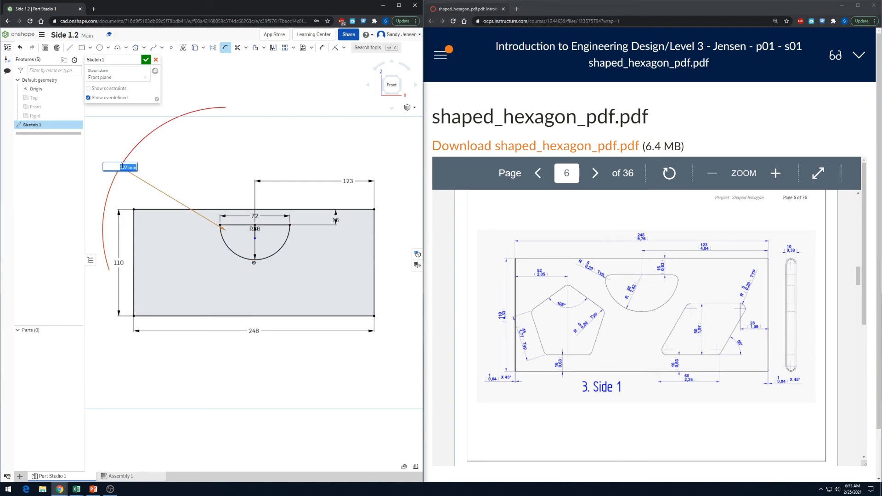
pyautogui.write('5')
pyautogui.press('Return')
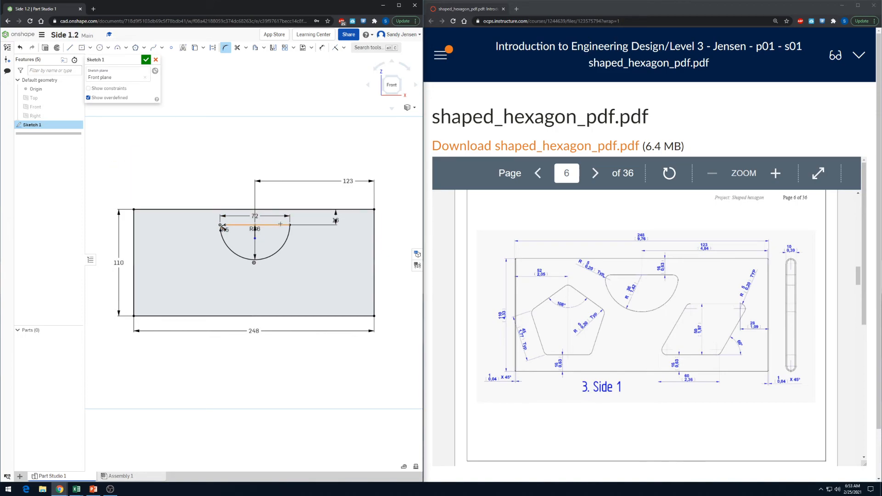
pyautogui.click(288, 225)
pyautogui.press('Escape')
# Sketch a five-sided circumscribed polygon with a horizontal base in the lower-left part of the rectangle
pyautogui.click(135, 48)
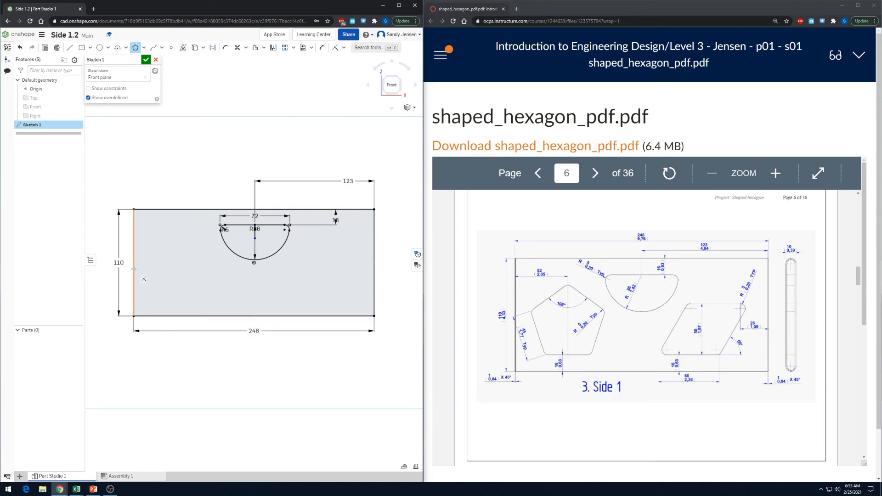
pyautogui.click(180, 273)
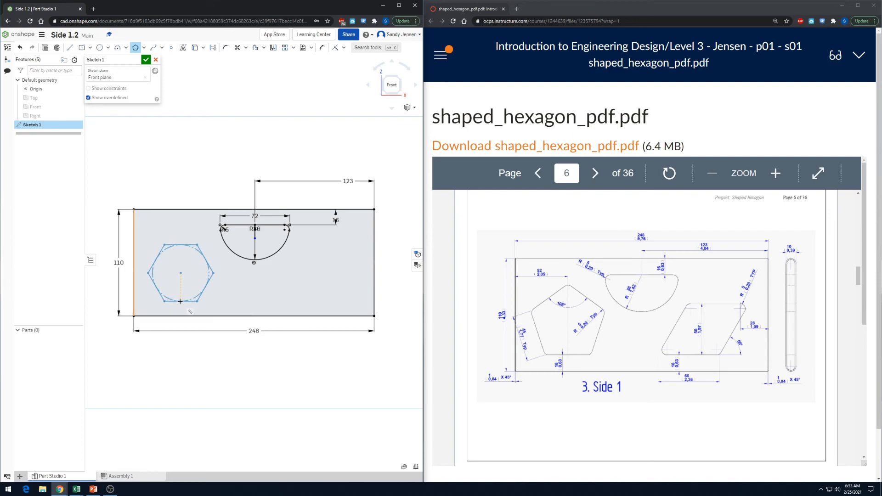
pyautogui.click(181, 302)
pyautogui.click(181, 299)
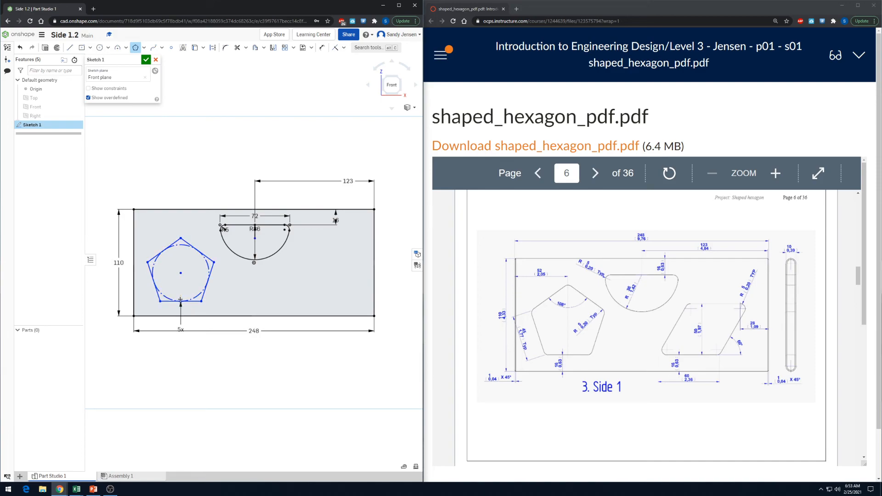
pyautogui.press('Escape')
# Dimension the pentagon's base 16 mm above the rectangle's bottom edge
pyautogui.press('d')
pyautogui.click(191, 302)
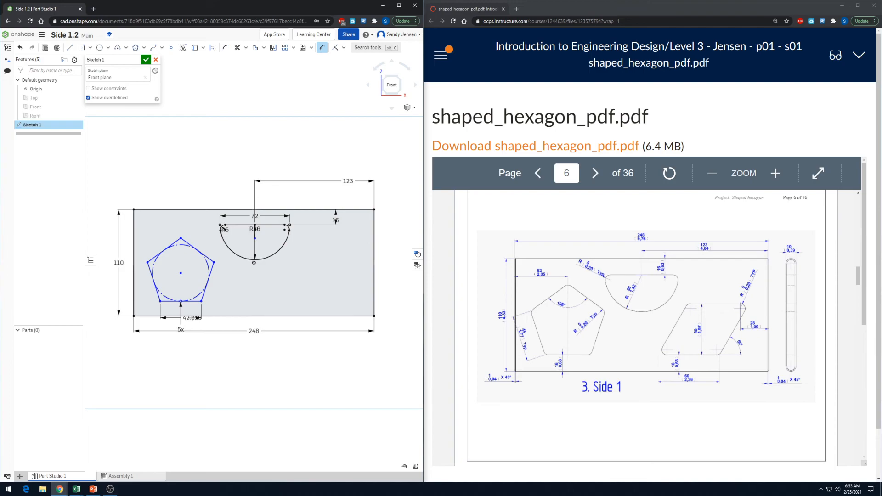
pyautogui.click(184, 315)
pyautogui.click(105, 309)
pyautogui.write('16')
pyautogui.press('Return')
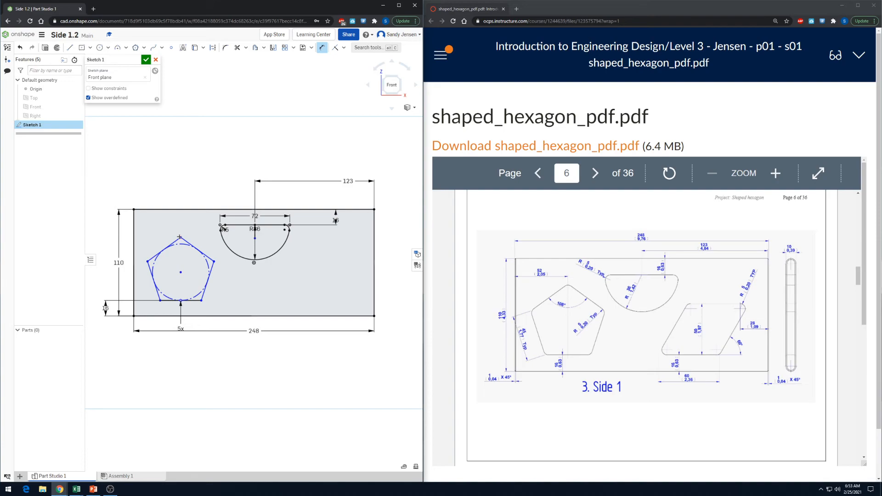
# Dimension the pentagon's apex 52 mm from the rectangle's left edge and set its side length to 45 mm
pyautogui.click(134, 238)
pyautogui.click(155, 192)
pyautogui.write('52')
pyautogui.press('Return')
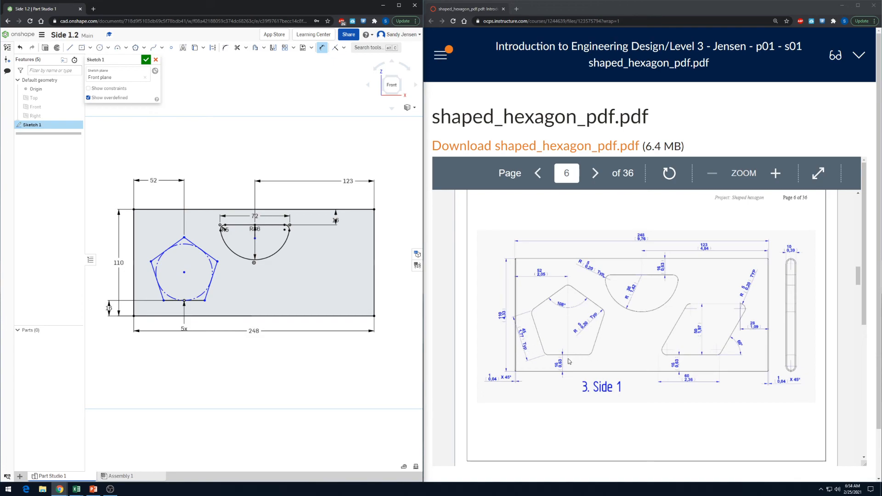
pyautogui.click(159, 288)
pyautogui.click(151, 296)
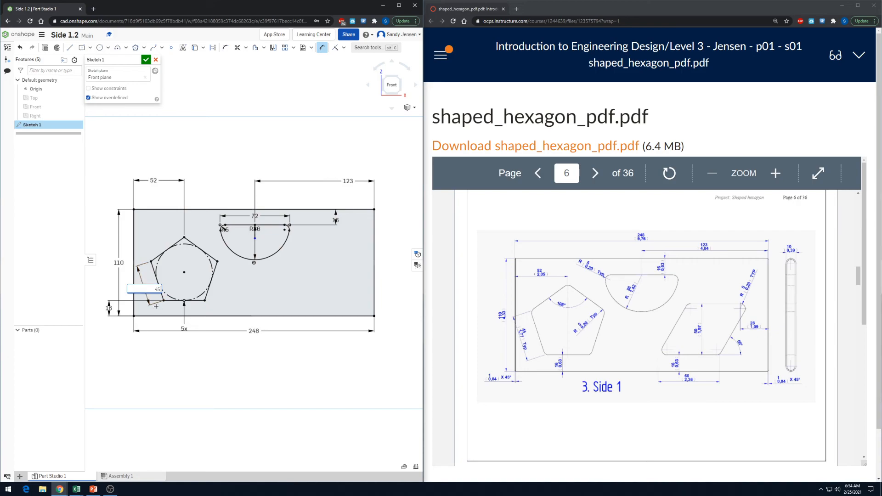
pyautogui.press('Return')
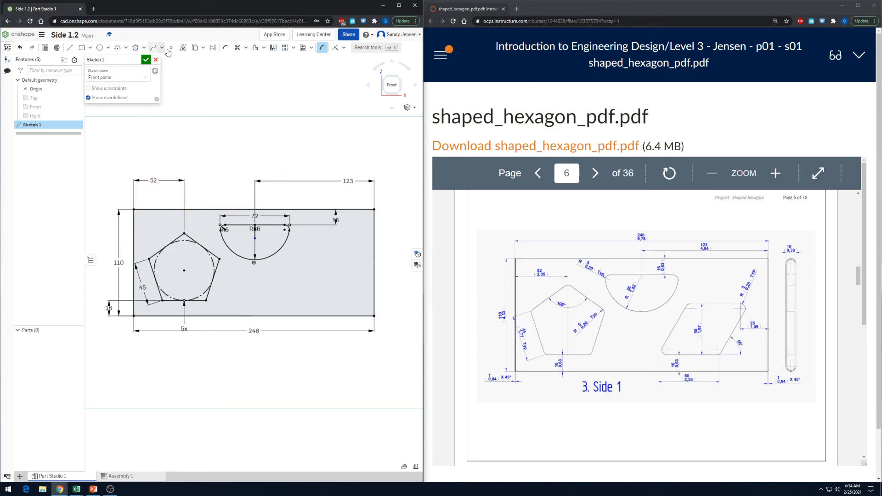
# Fillet all five corners of the pentagon with a 5 mm radius
pyautogui.click(225, 48)
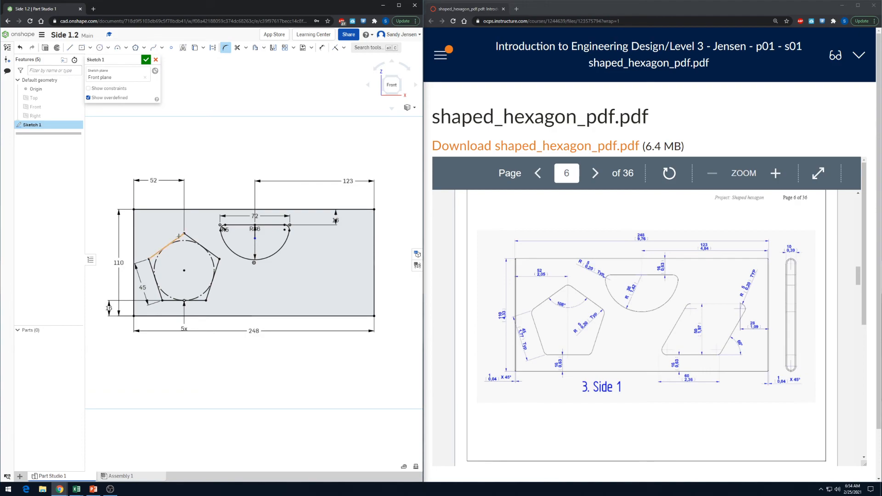
pyautogui.click(184, 233)
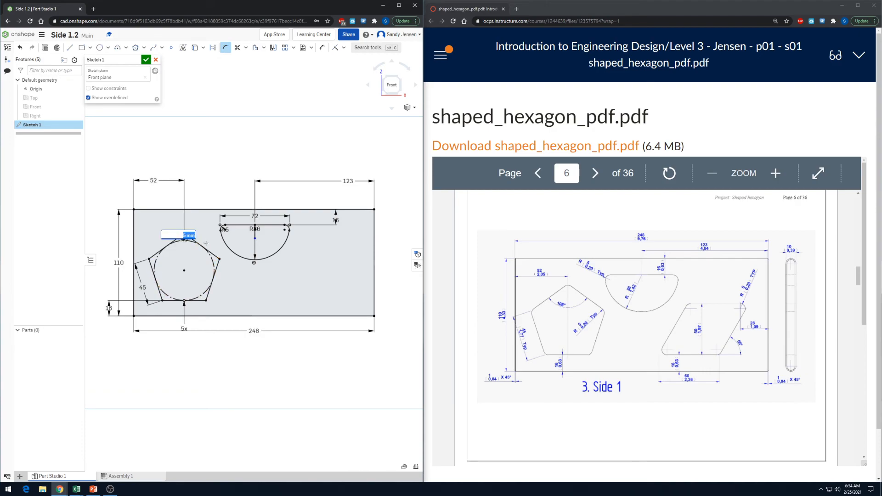
pyautogui.click(219, 259)
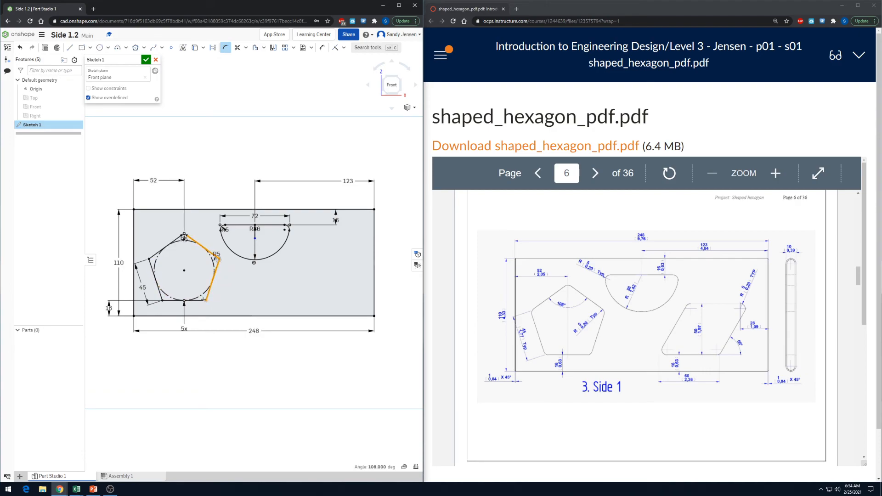
pyautogui.click(217, 299)
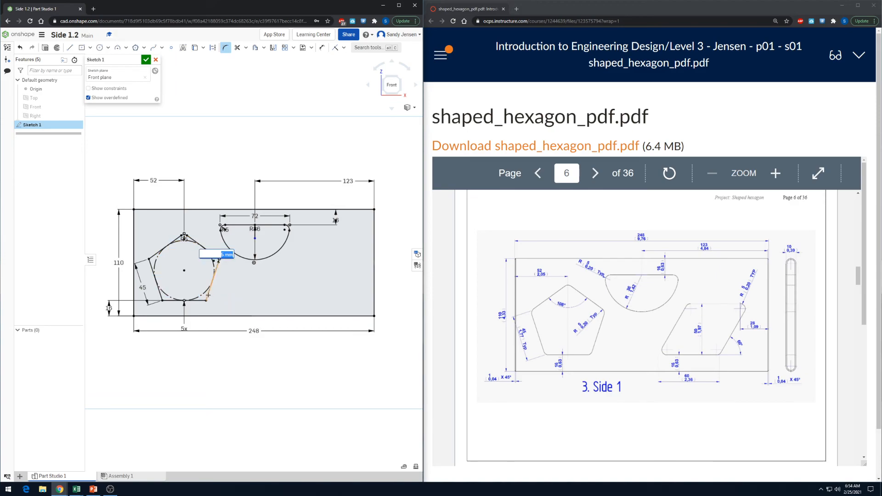
pyautogui.click(206, 299)
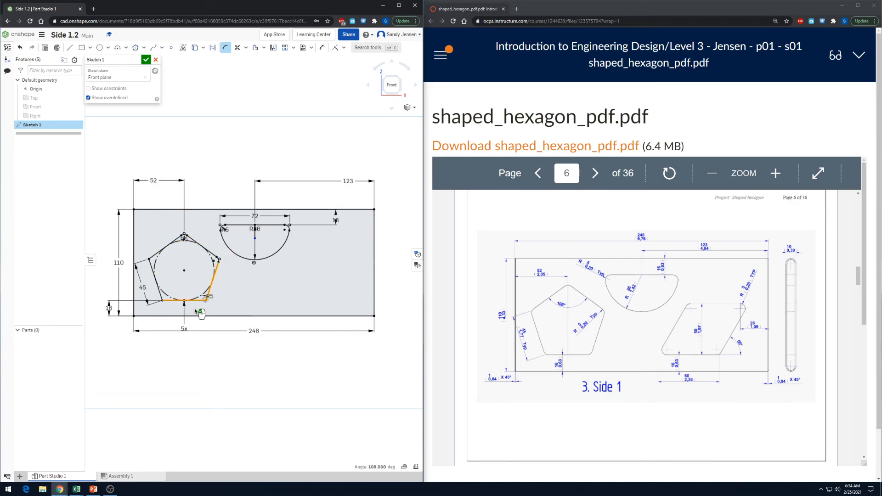
pyautogui.click(162, 301)
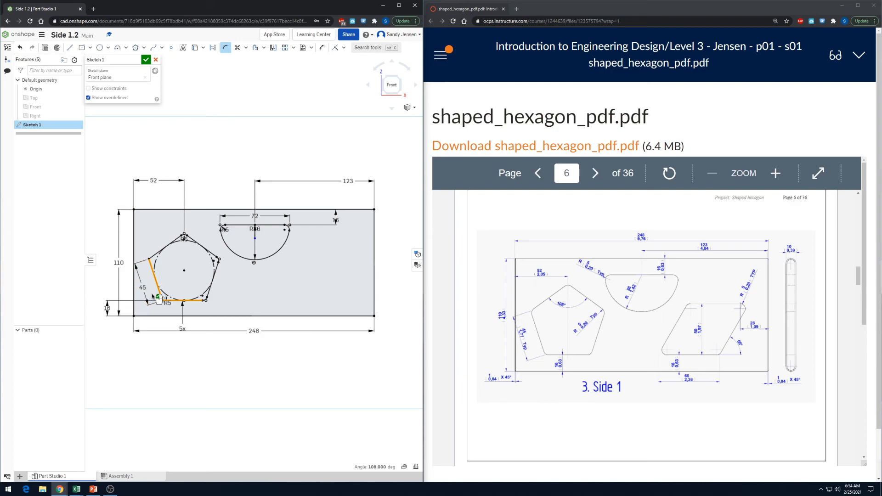
pyautogui.click(150, 259)
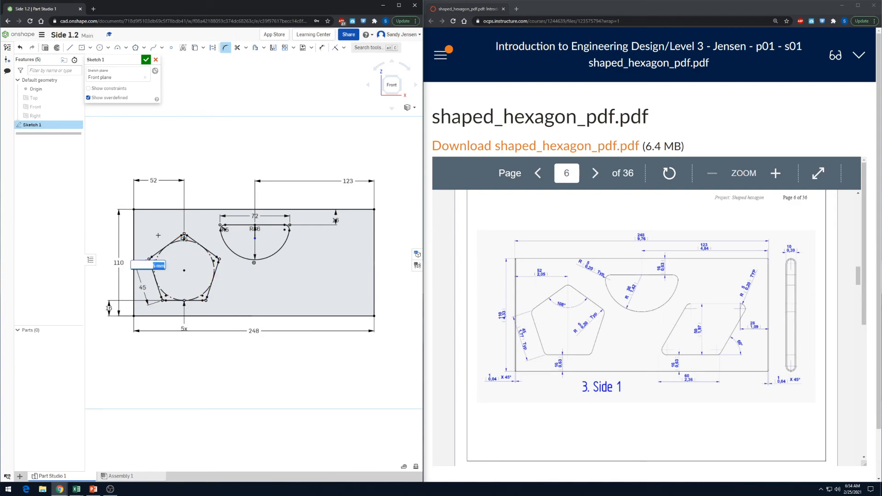
pyautogui.press('Return')
pyautogui.press('Escape')
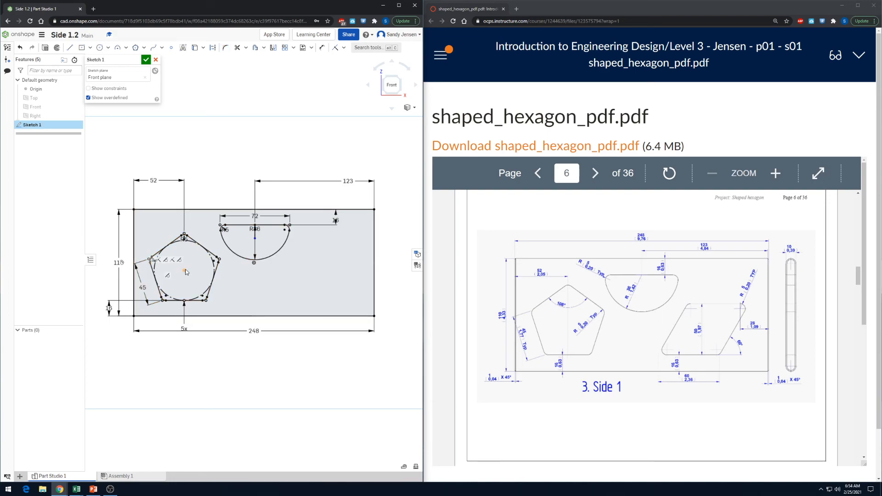
# Sketch a horizontal line 60 mm long in the lower-right part of the rectangle as the parallelogram's base
pyautogui.scroll(1, 187, 271)
pyautogui.scroll(-1, 225, 309)
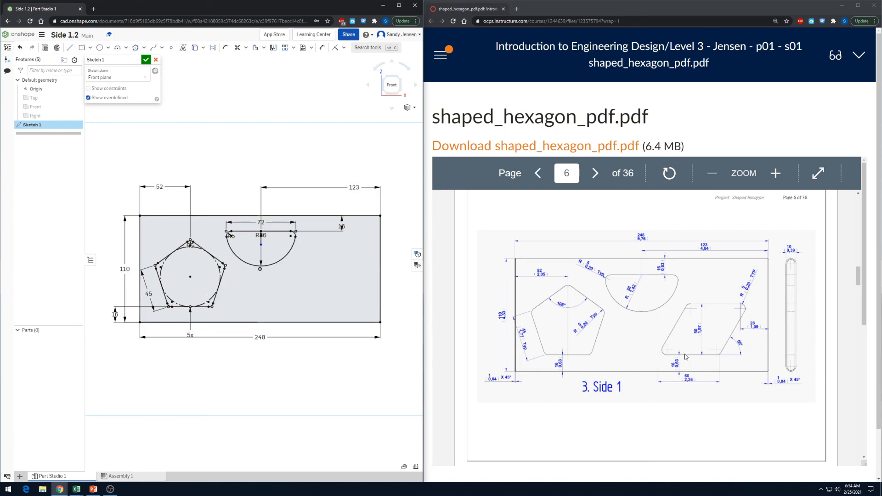
pyautogui.click(70, 48)
pyautogui.click(284, 307)
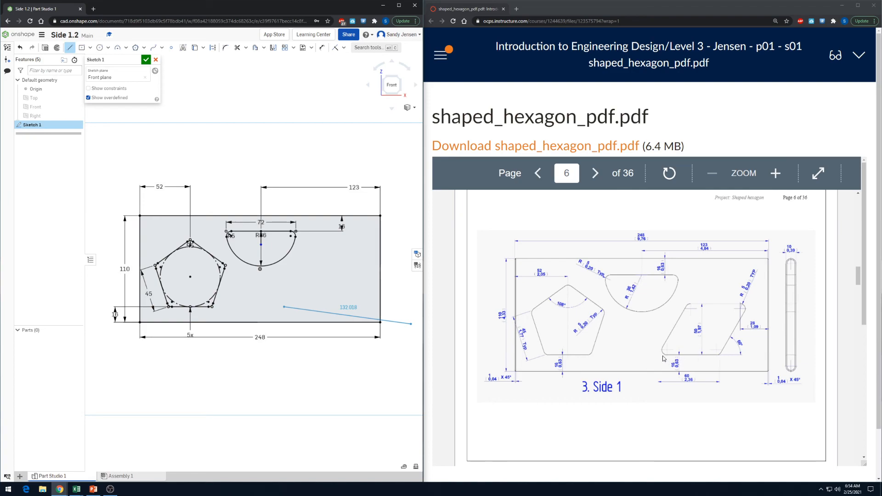
pyautogui.click(331, 307)
pyautogui.write('60')
pyautogui.press('Return')
pyautogui.press('Escape')
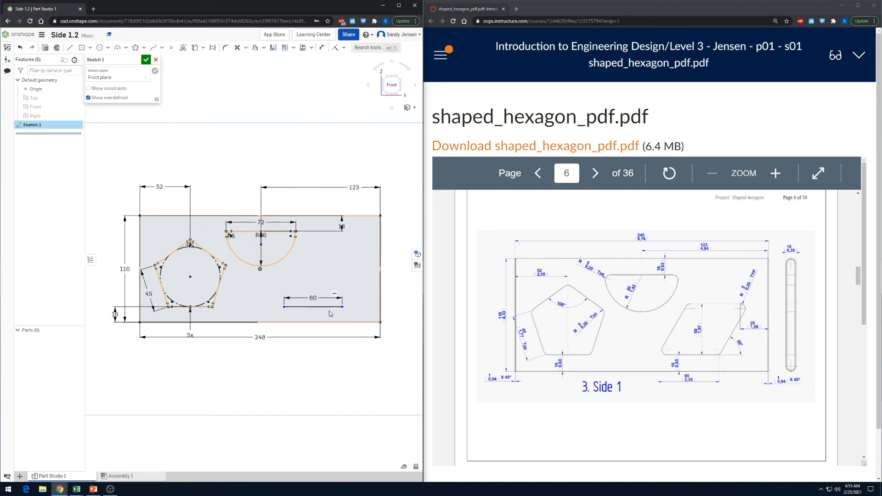
# Dimension the parallelogram's base line 16 mm above the rectangle's bottom edge
pyautogui.press('d')
pyautogui.click(322, 307)
pyautogui.click(329, 323)
pyautogui.click(395, 319)
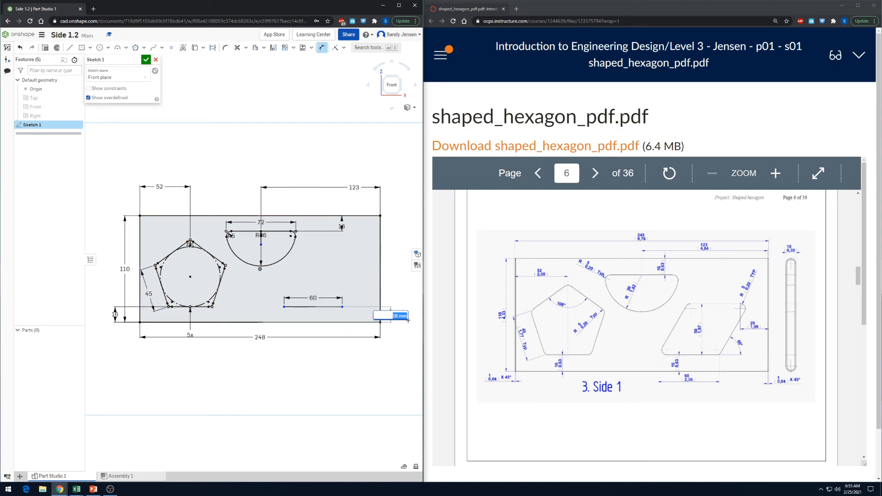
pyautogui.press('Return')
pyautogui.press('Escape')
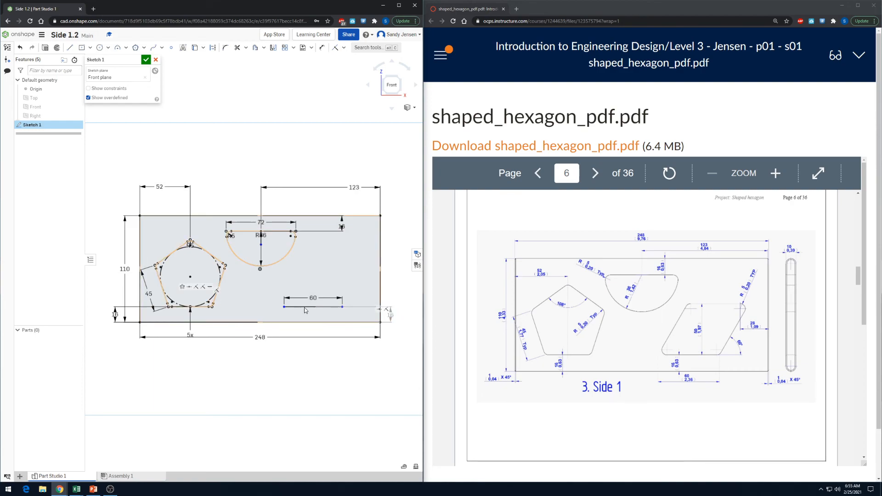
# Sketch a second horizontal line 60 mm long above and slightly right of the base as the parallelogram's top side
pyautogui.press('l')
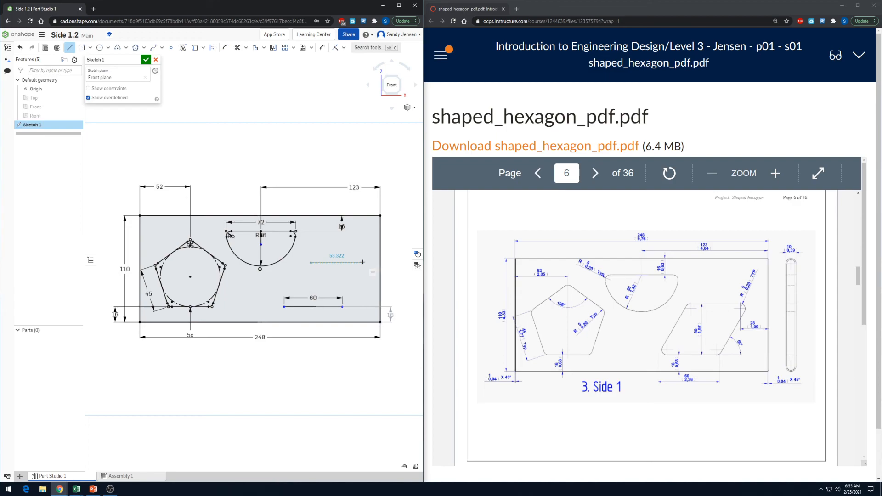
pyautogui.write('60')
pyautogui.press('Return')
pyautogui.press('Escape')
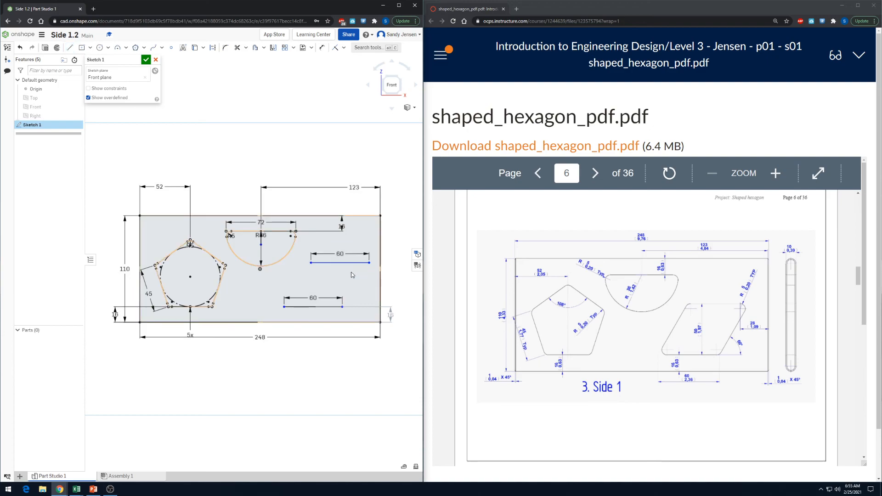
pyautogui.press('u')
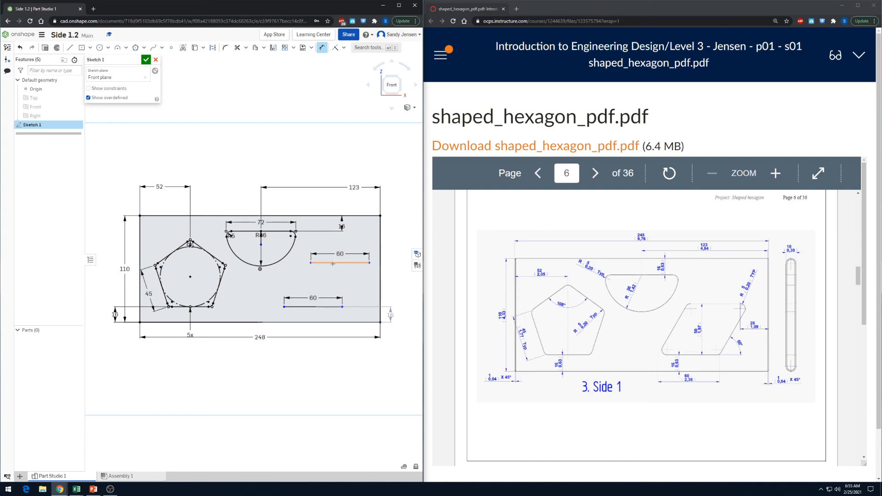
# Connect the matching ends of the two horizontal lines with slanted lines to close the parallelogram
pyautogui.press('Escape')
pyautogui.press('l')
pyautogui.moveTo(285, 307); pyautogui.dragTo(311, 262)
pyautogui.moveTo(343, 306); pyautogui.dragTo(365, 266)
pyautogui.press('Escape')
# Set the angle between the parallelogram's right slanted side and the horizontal to 60 degrees
pyautogui.press('d')
pyautogui.click(350, 297)
pyautogui.click(365, 298)
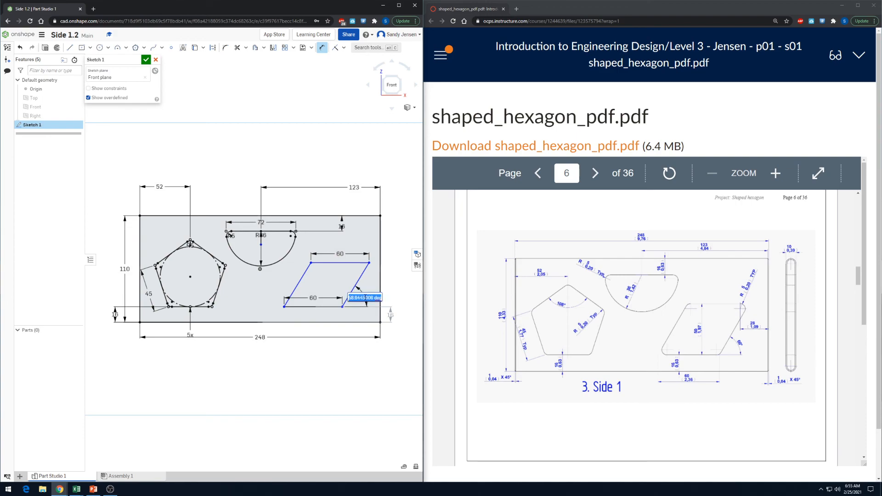
pyautogui.write('60')
pyautogui.press('Return')
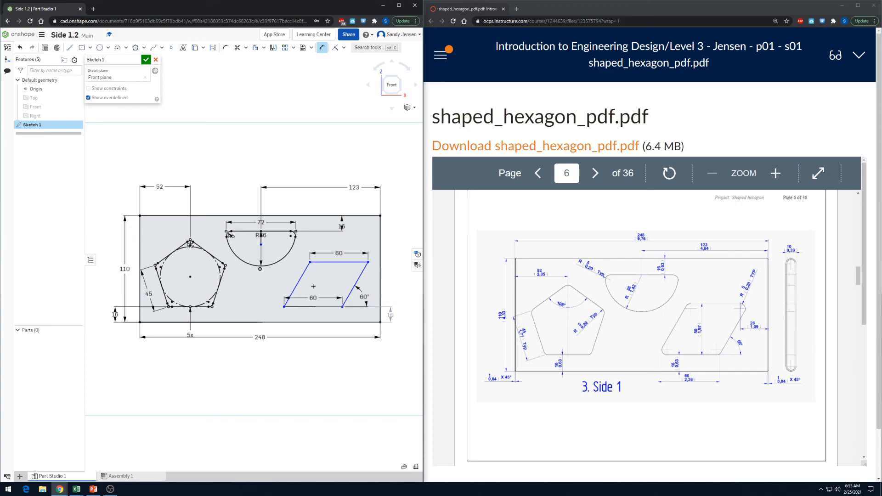
pyautogui.click(297, 285)
pyautogui.click(303, 307)
pyautogui.press('Escape')
# Dimension the parallelogram's height between its top and bottom sides at 50 mm
pyautogui.press('d')
pyautogui.click(332, 263)
pyautogui.click(328, 305)
pyautogui.click(335, 284)
pyautogui.write('5')
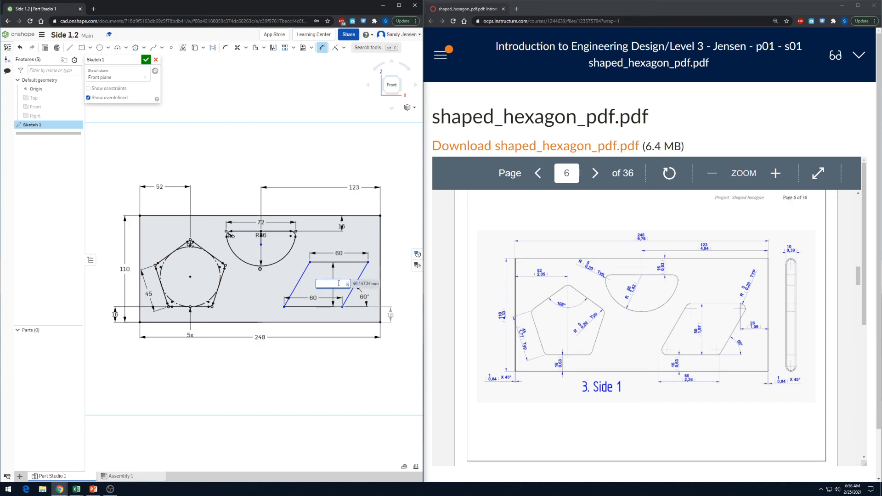
pyautogui.write('0')
pyautogui.press('Return')
pyautogui.press('Escape')
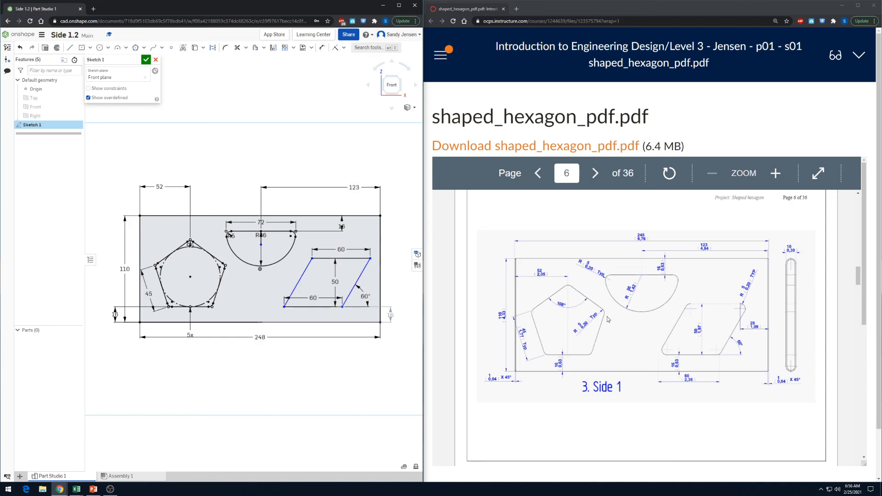
# Fillet all four corners of the parallelogram with a 5 mm radius
pyautogui.click(225, 48)
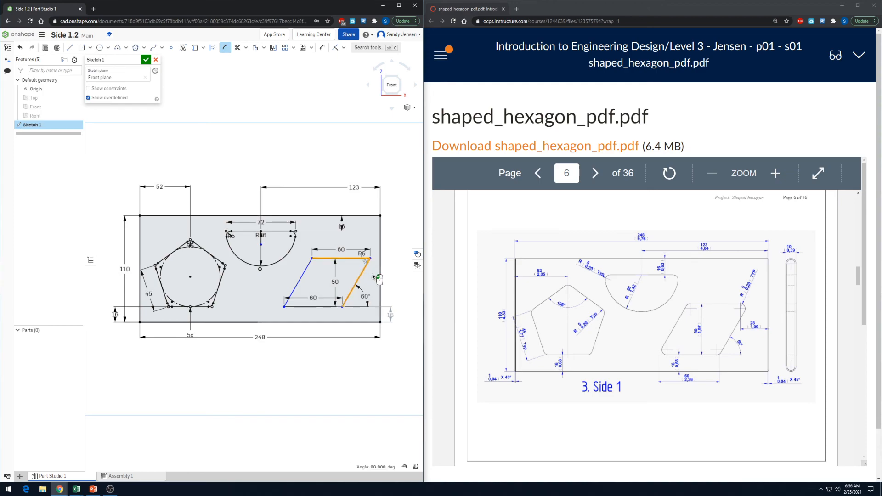
pyautogui.click(371, 258)
pyautogui.click(342, 307)
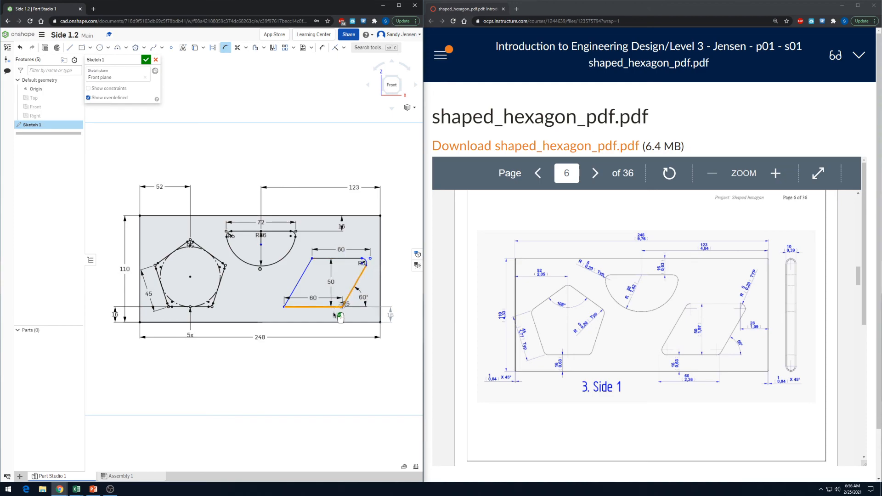
pyautogui.click(303, 307)
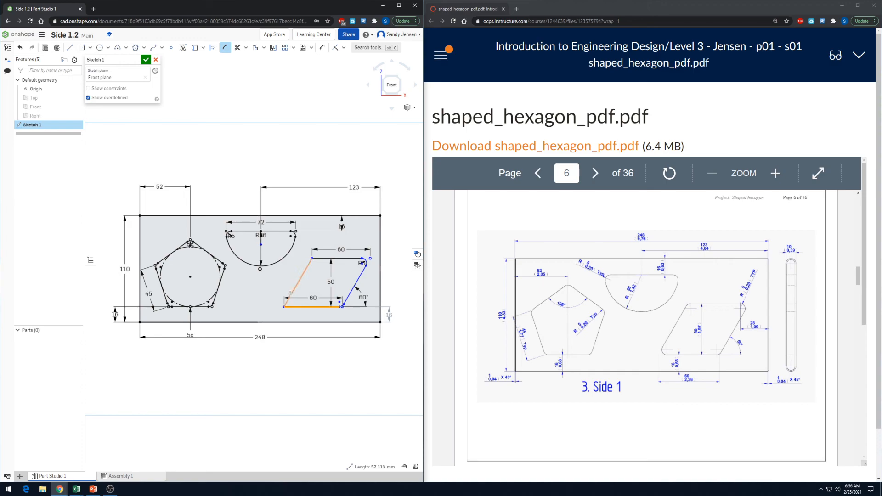
pyautogui.click(309, 266)
pyautogui.click(309, 266)
pyautogui.click(327, 259)
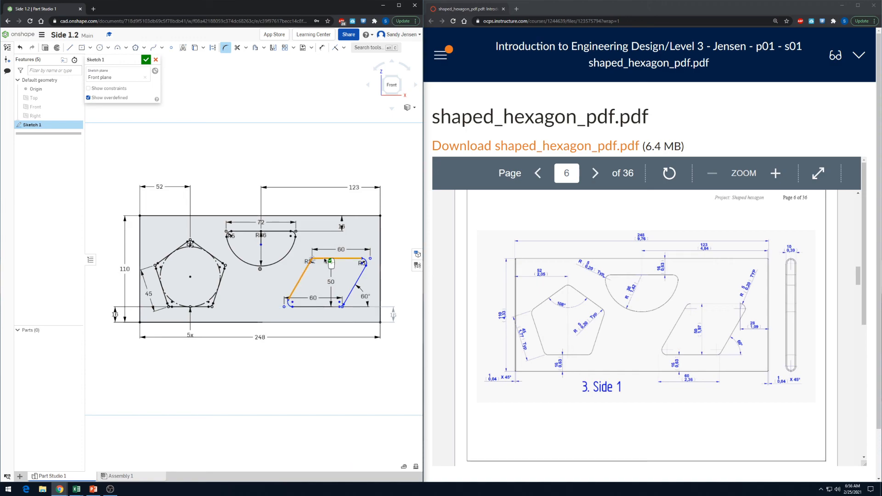
pyautogui.press('Return')
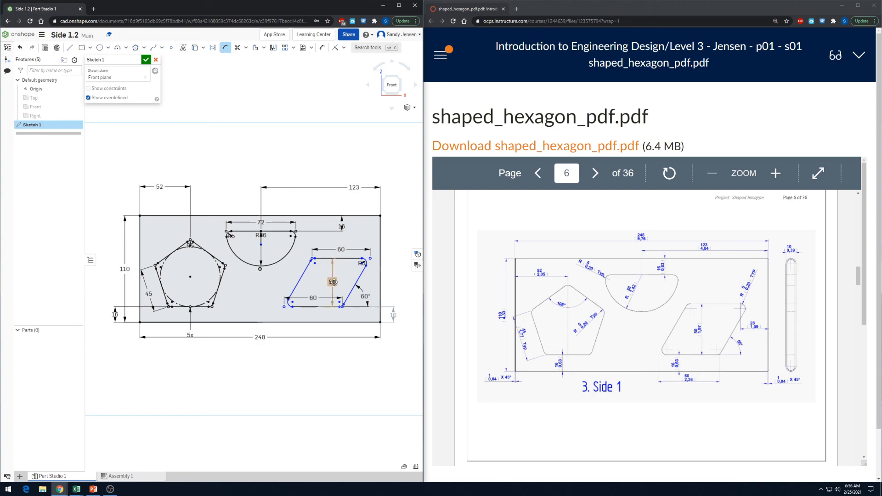
# Dimension the centre of the parallelogram's upper-right fillet 28 mm from the rectangle's right edge and finish the sketch
pyautogui.press('d')
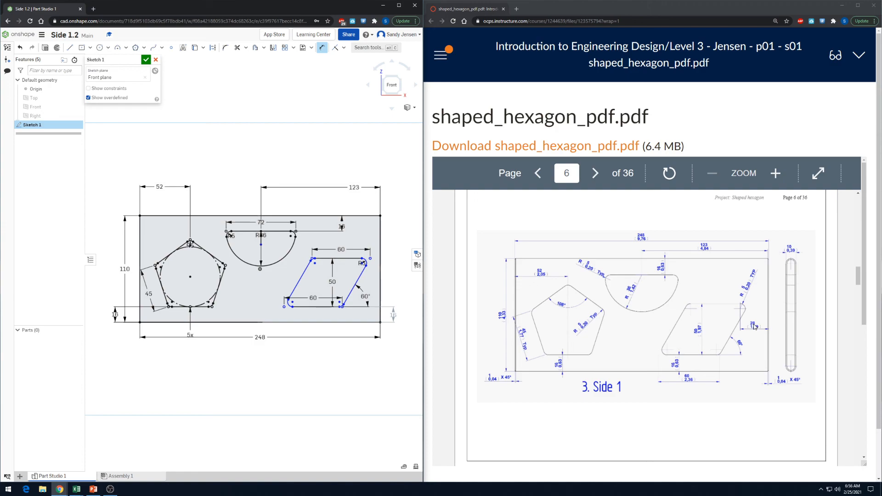
pyautogui.scroll(2, 383, 278)
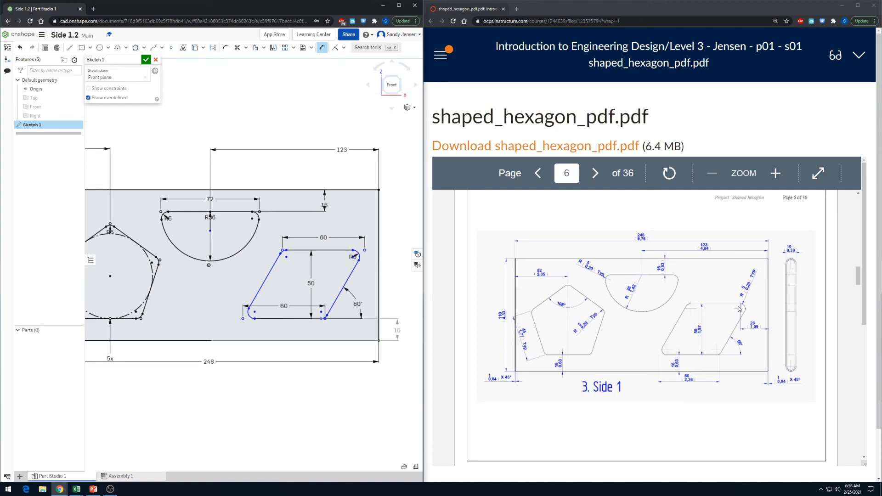
pyautogui.scroll(2, 353, 278)
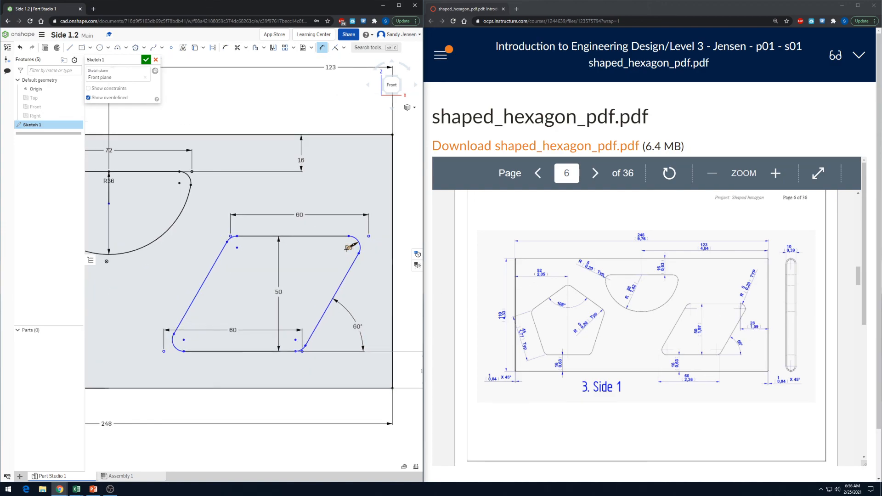
pyautogui.scroll(3, 348, 247)
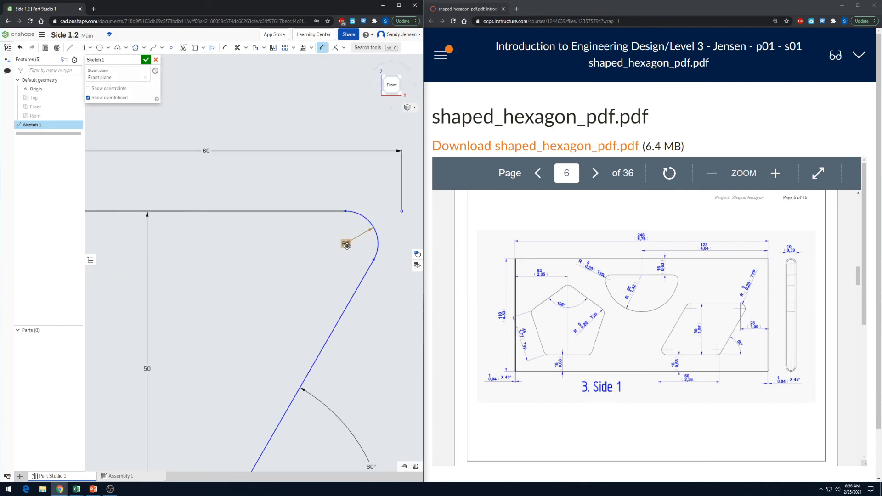
pyautogui.scroll(-5, 369, 292)
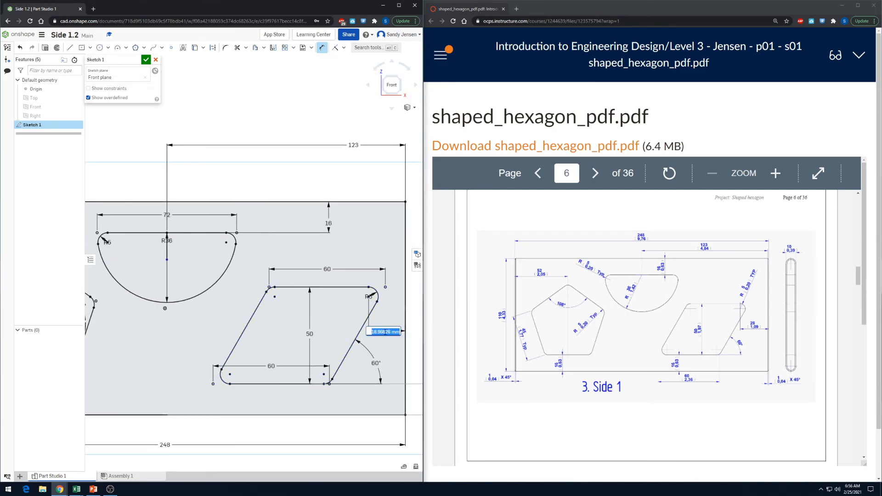
pyautogui.scroll(-3, 382, 339)
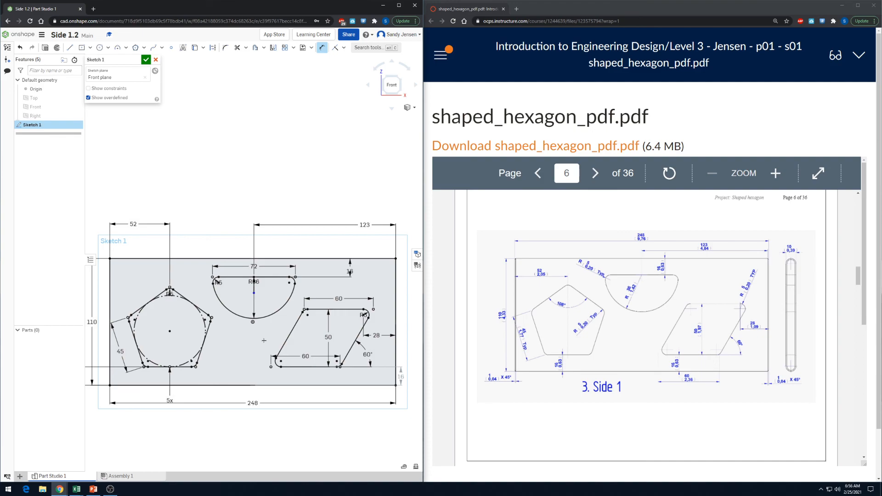
pyautogui.click(146, 60)
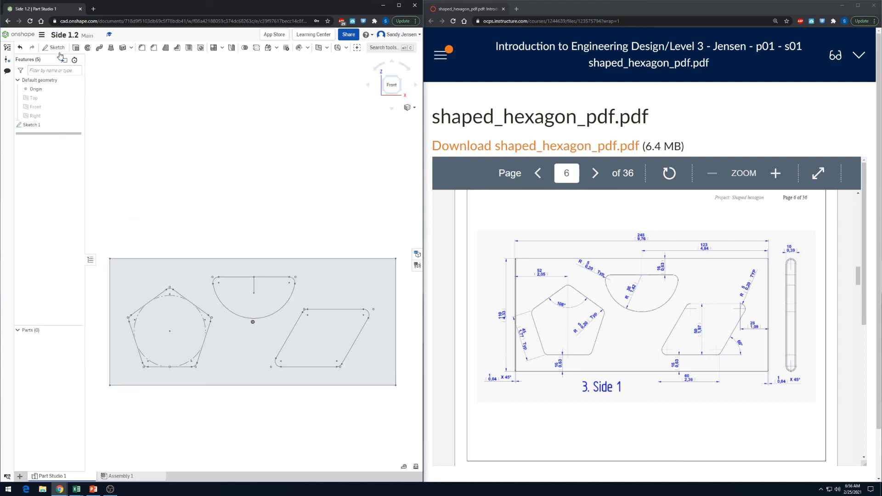
pyautogui.click(76, 47)
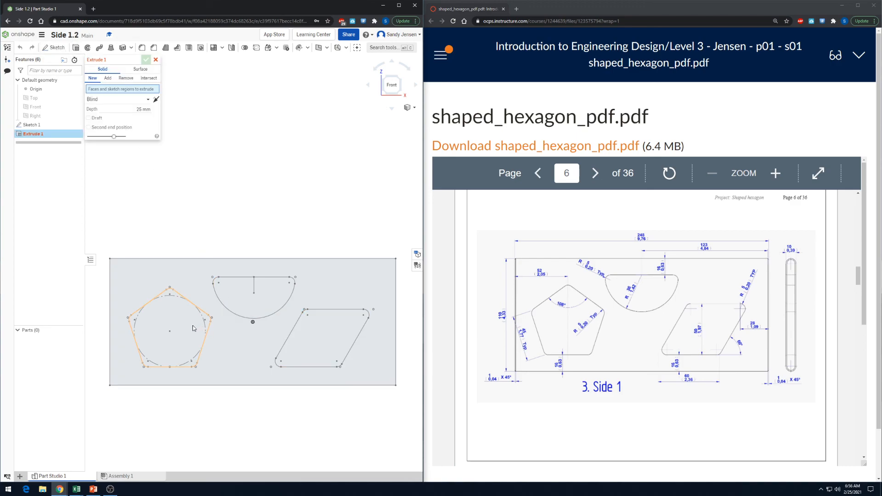
pyautogui.click(182, 337)
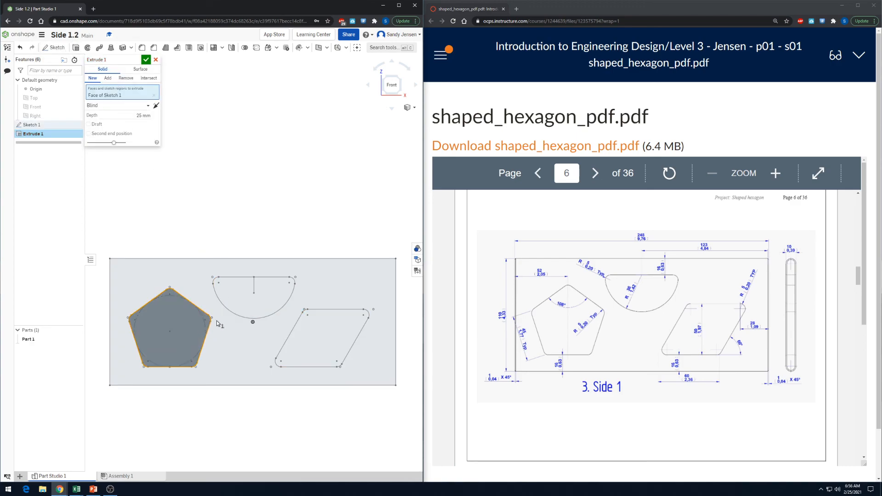
pyautogui.click(257, 302)
pyautogui.click(331, 351)
pyautogui.moveTo(324, 225); pyautogui.dragTo(323, 198, button='right')
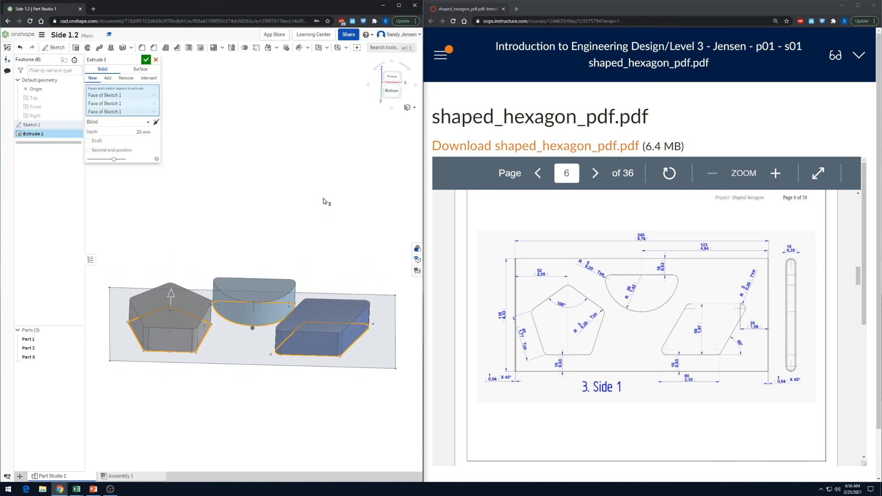
pyautogui.click(126, 79)
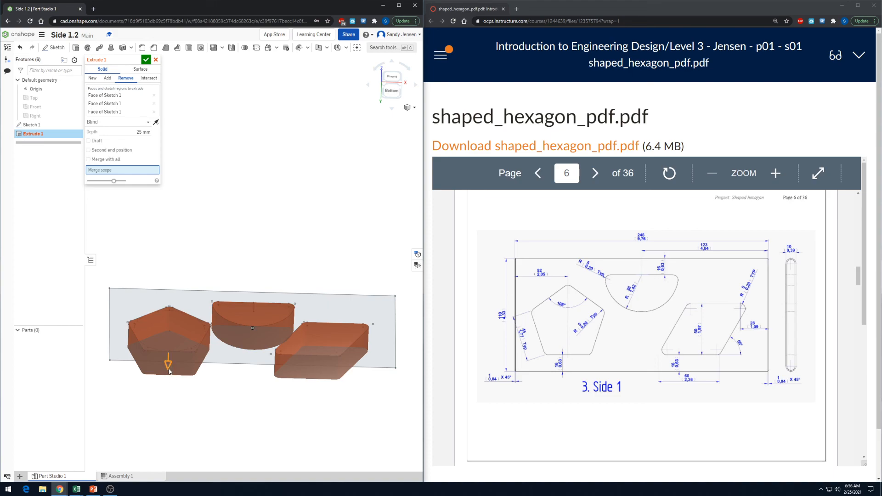
pyautogui.press('Escape')
# Extrude the plate region around the three cutouts as a new solid with a blind depth of 10 mm
pyautogui.moveTo(350, 229); pyautogui.dragTo(354, 250, button='right')
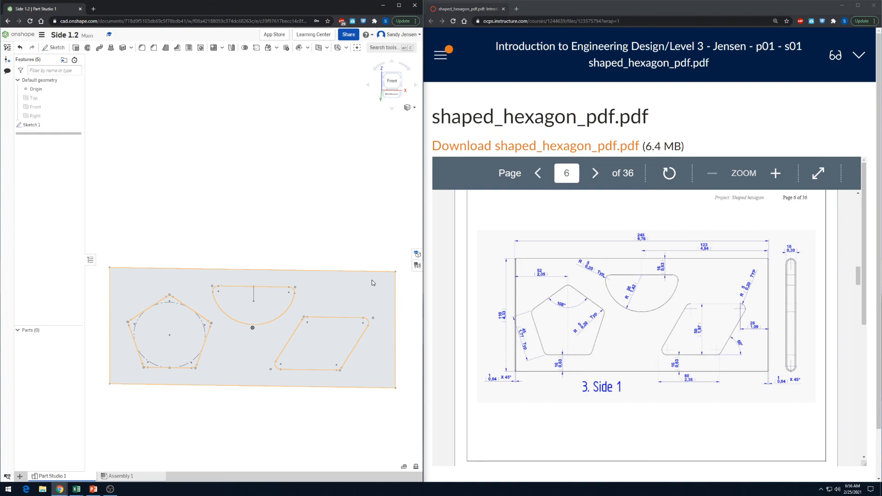
pyautogui.click(153, 285)
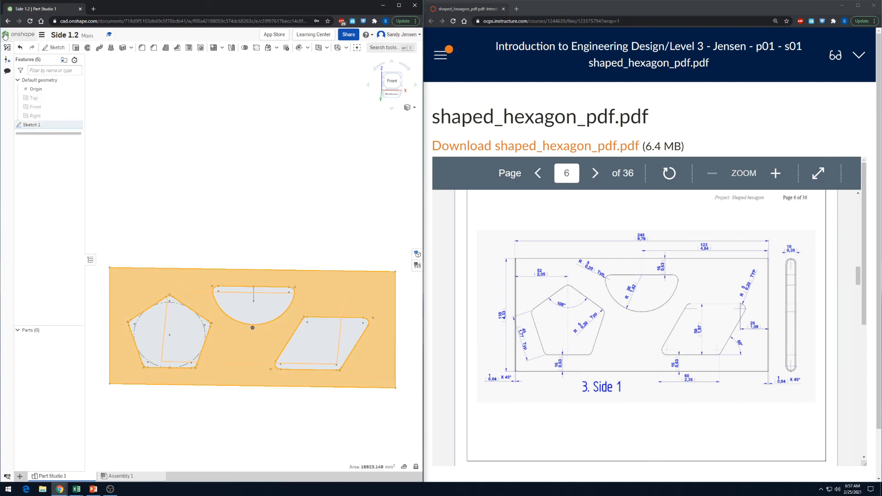
pyautogui.click(76, 47)
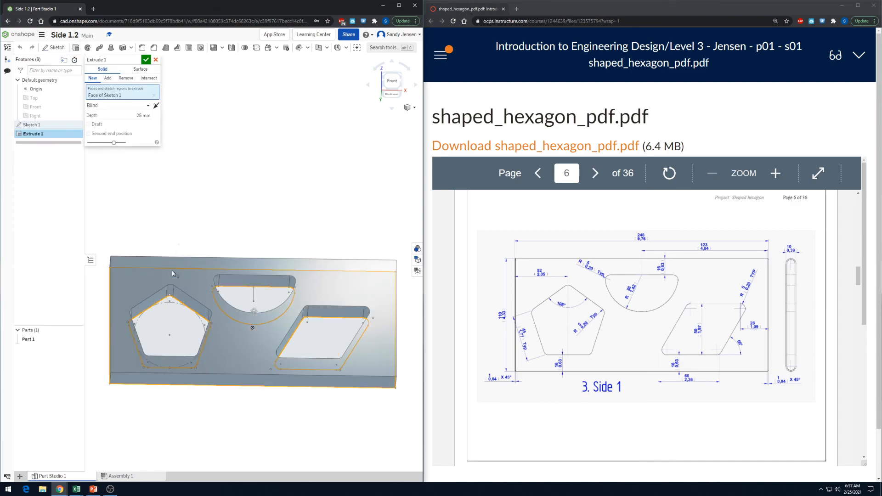
pyautogui.moveTo(302, 200); pyautogui.dragTo(303, 179, button='right')
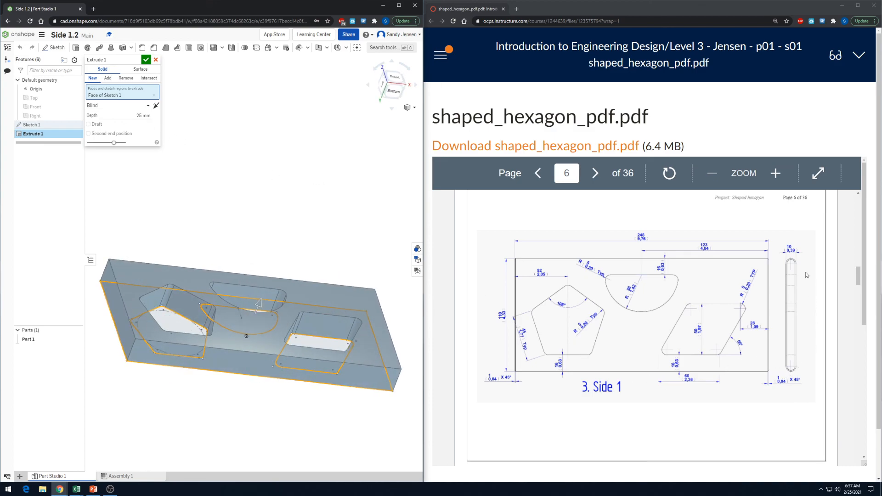
pyautogui.click(136, 114)
pyautogui.write('10')
pyautogui.press('Return')
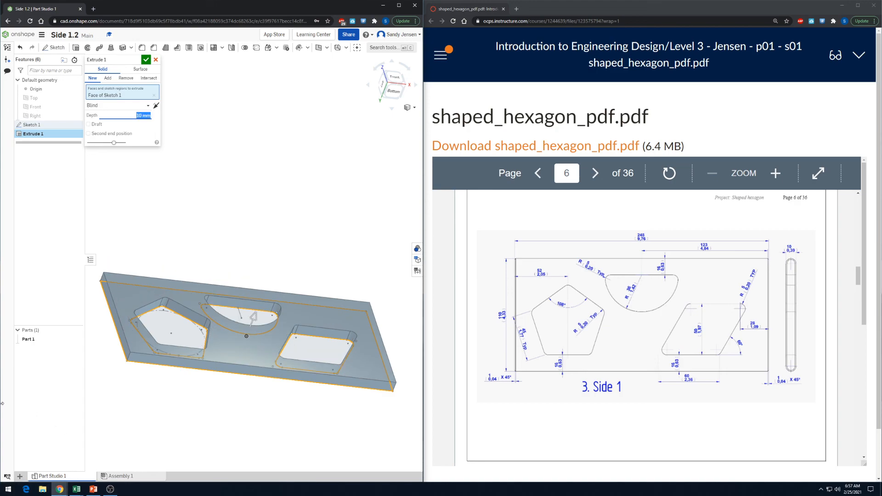
pyautogui.press('Return')
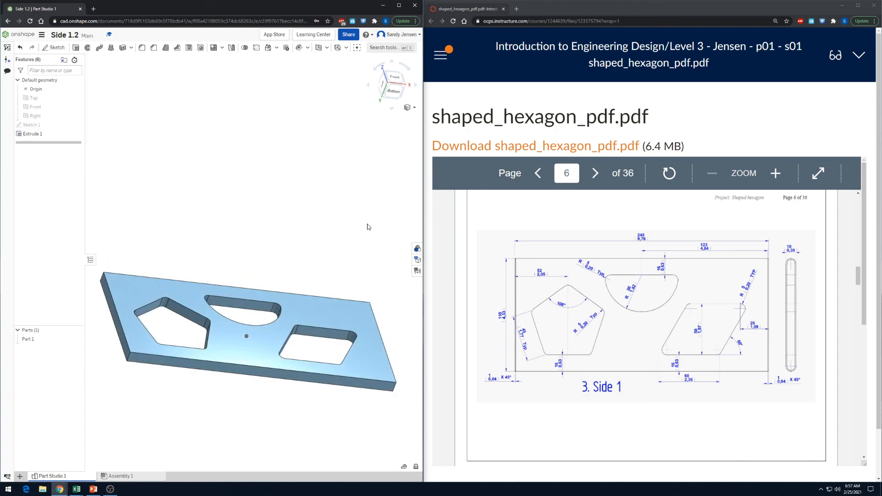
pyautogui.moveTo(353, 223); pyautogui.dragTo(356, 244, button='right')
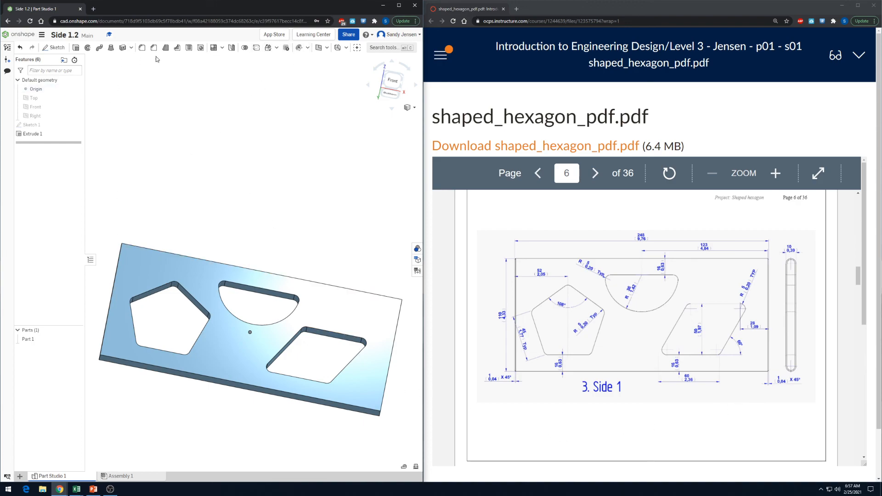
pyautogui.click(142, 47)
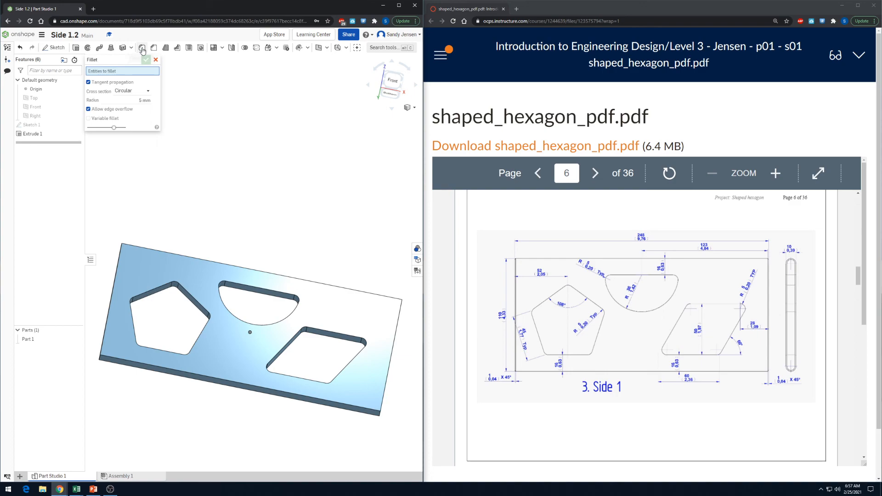
pyautogui.click(146, 93)
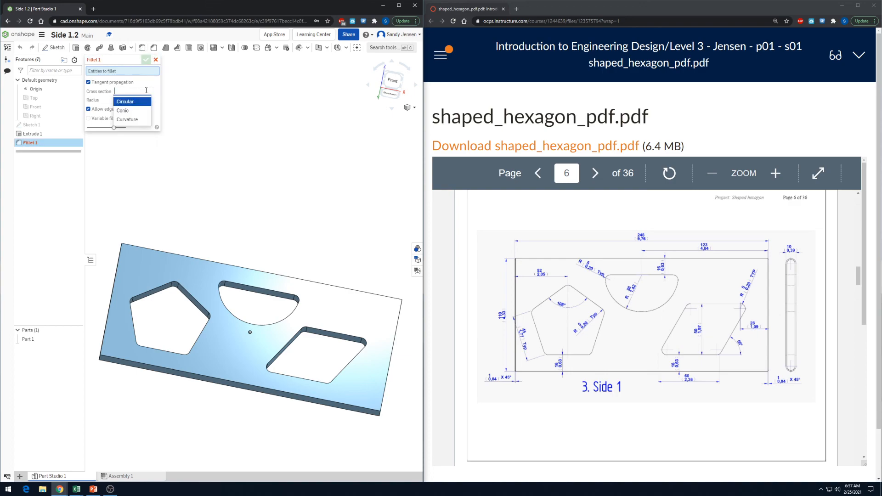
pyautogui.click(168, 189)
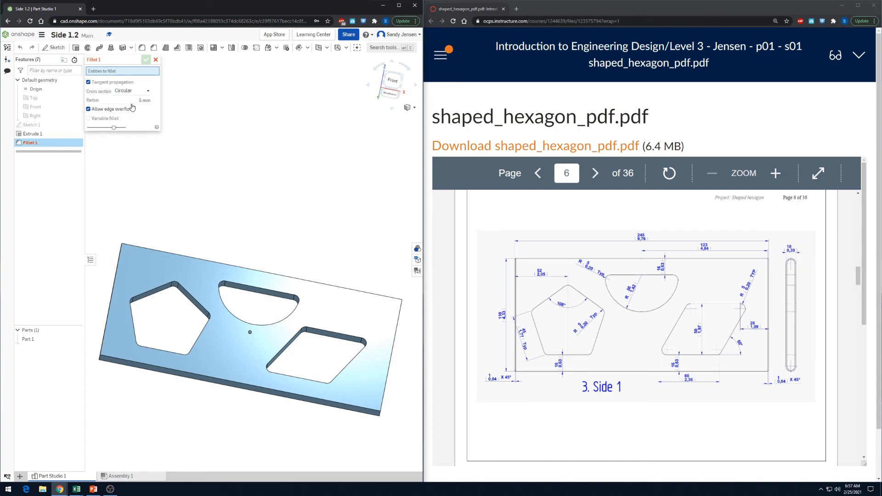
pyautogui.click(121, 252)
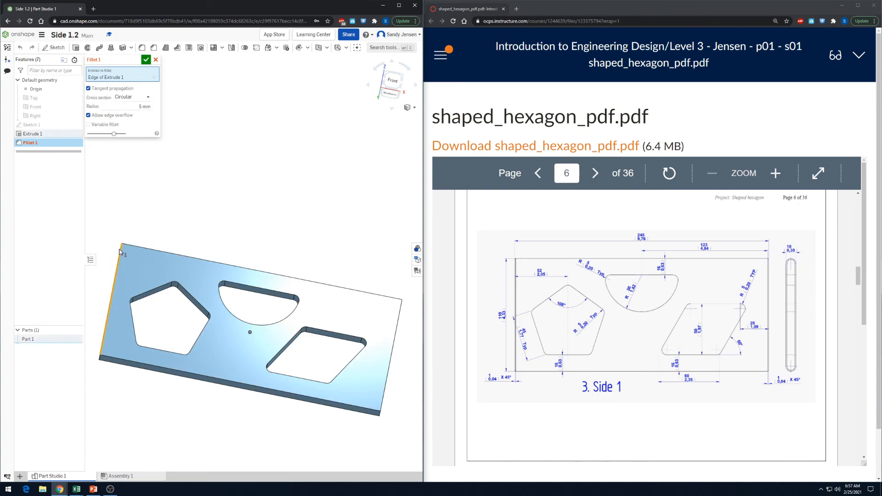
pyautogui.click(133, 109)
pyautogui.write('1')
pyautogui.press('Return')
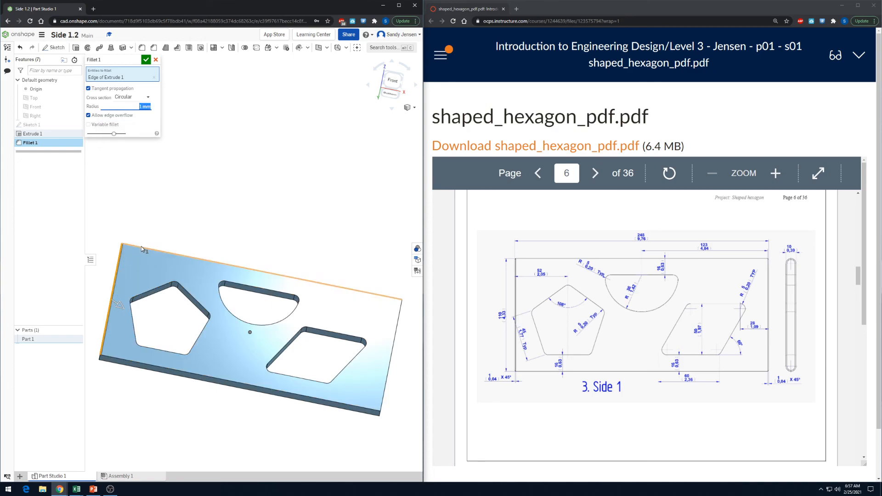
pyautogui.moveTo(189, 420); pyautogui.dragTo(205, 396, button='right')
pyautogui.moveTo(166, 353); pyautogui.dragTo(155, 346, button='right')
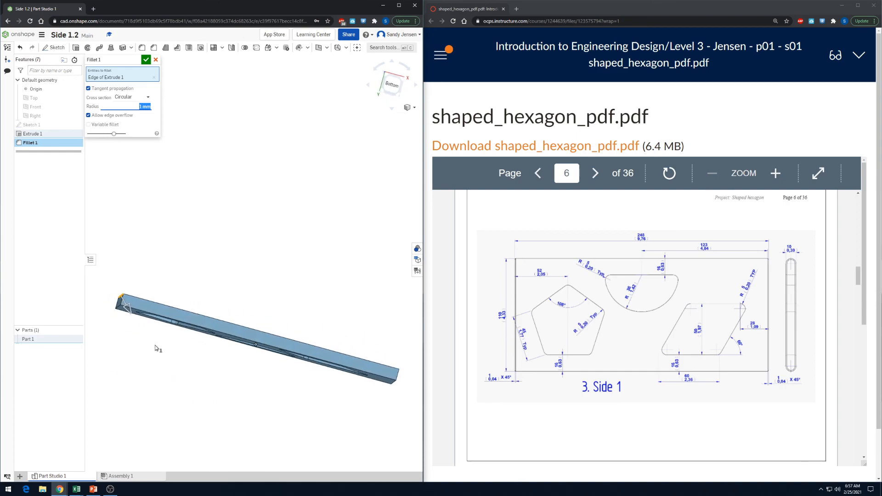
pyautogui.moveTo(301, 380); pyautogui.dragTo(245, 359, button='right')
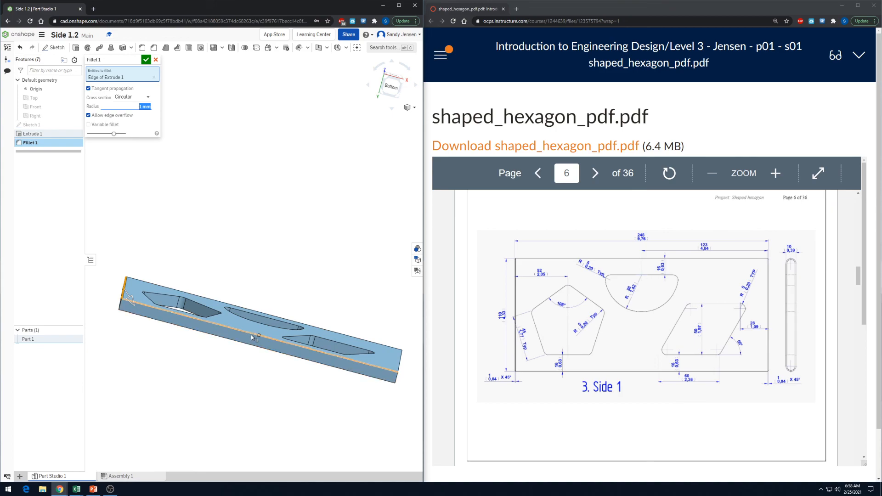
pyautogui.click(252, 339)
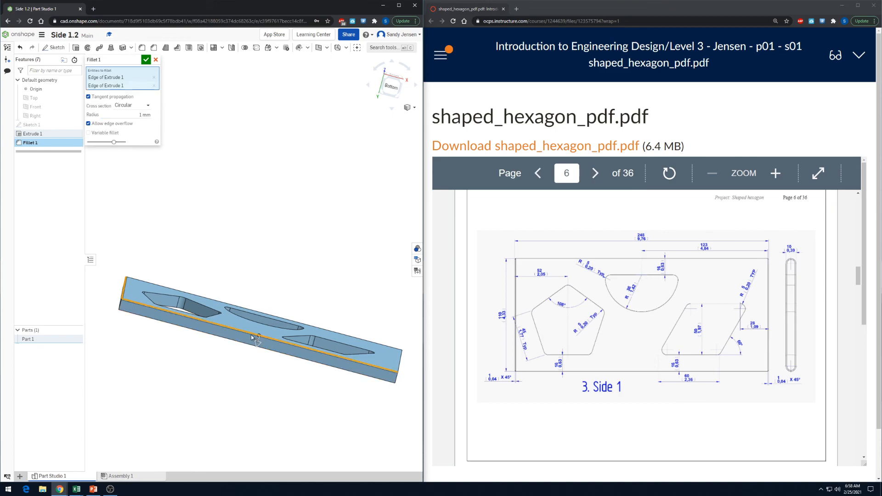
pyautogui.click(403, 359)
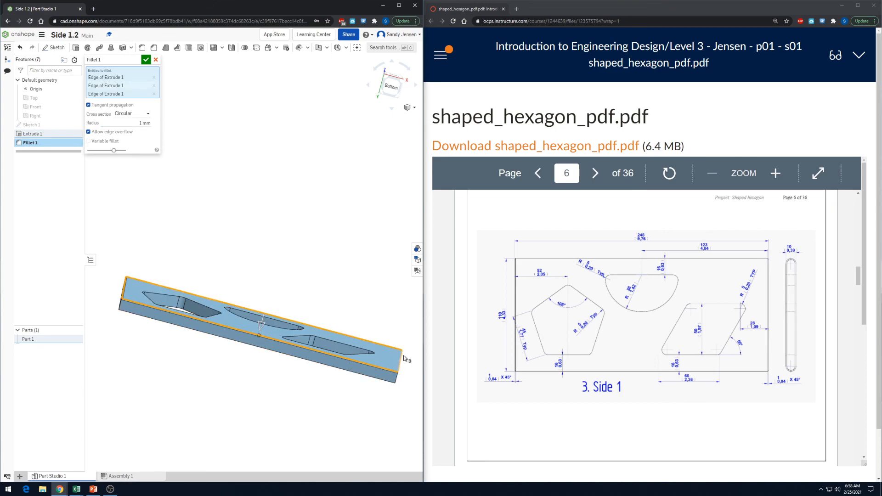
pyautogui.click(259, 332)
pyautogui.moveTo(387, 402); pyautogui.dragTo(364, 367, button='right')
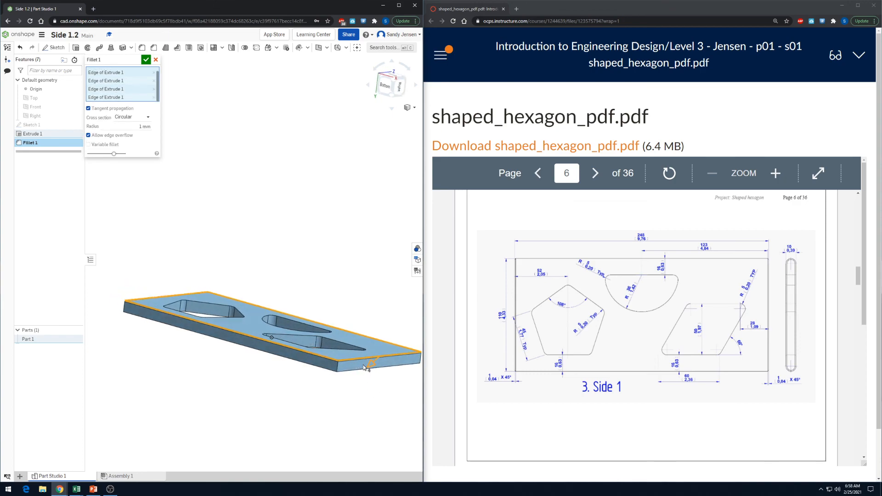
pyautogui.scroll(5, 359, 364)
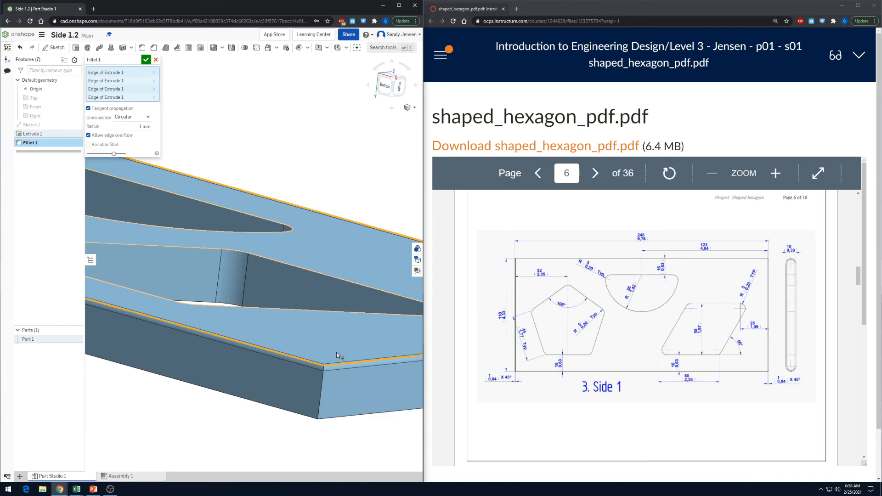
pyautogui.scroll(-3, 339, 367)
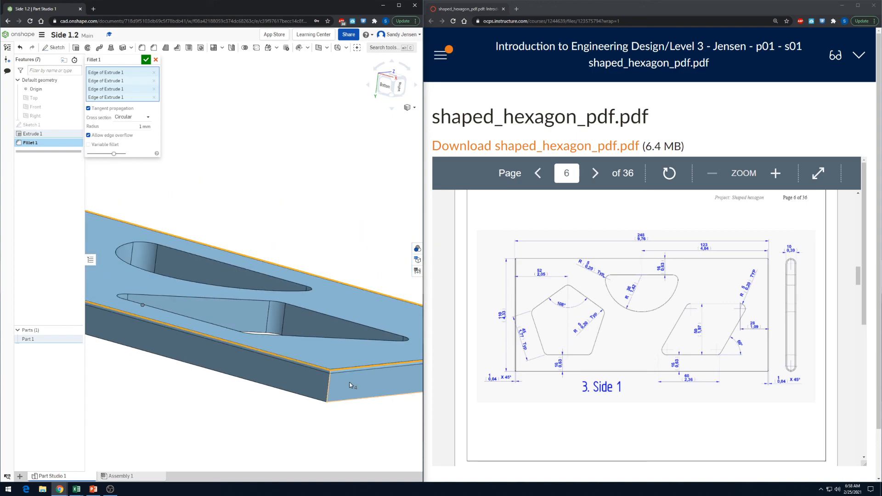
pyautogui.scroll(-3, 351, 359)
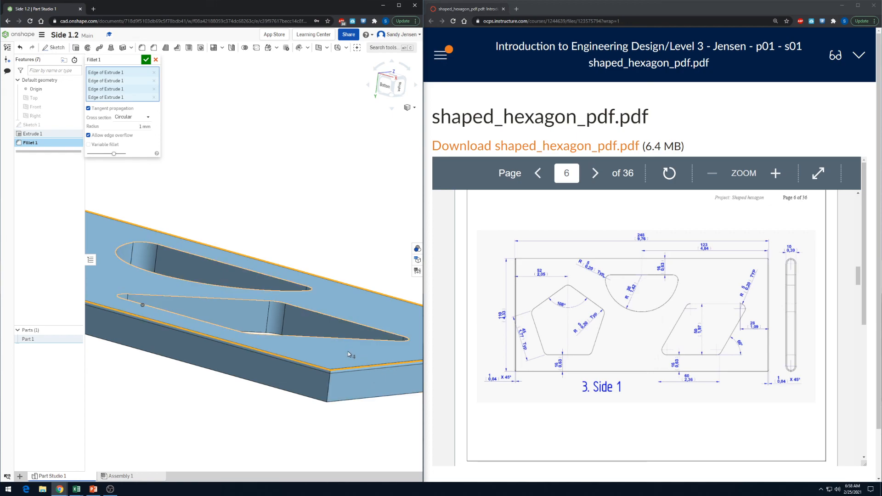
pyautogui.press('Escape')
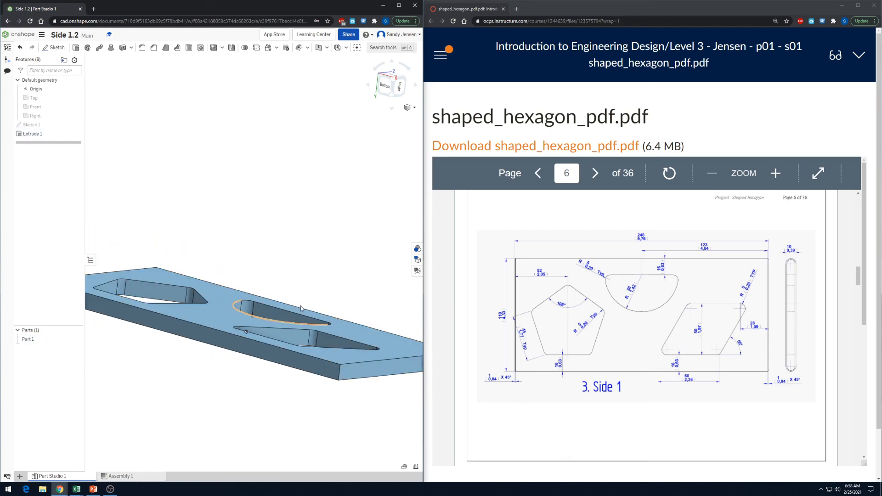
# Review the parts list and the Base and Top drawings in the project PDF and return to the Side 1 drawing on page 6
pyautogui.moveTo(348, 261); pyautogui.dragTo(337, 209, button='right')
pyautogui.moveTo(337, 206); pyautogui.dragTo(332, 179, button='middle')
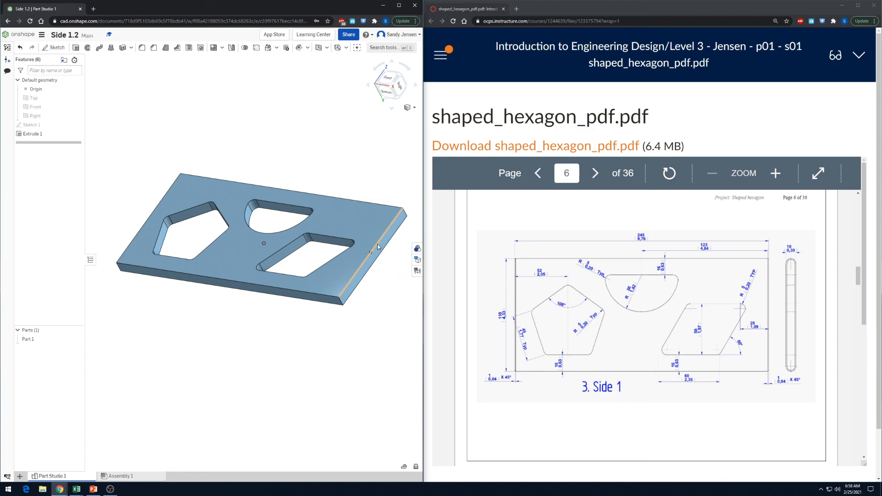
pyautogui.scroll(5, 735, 268)
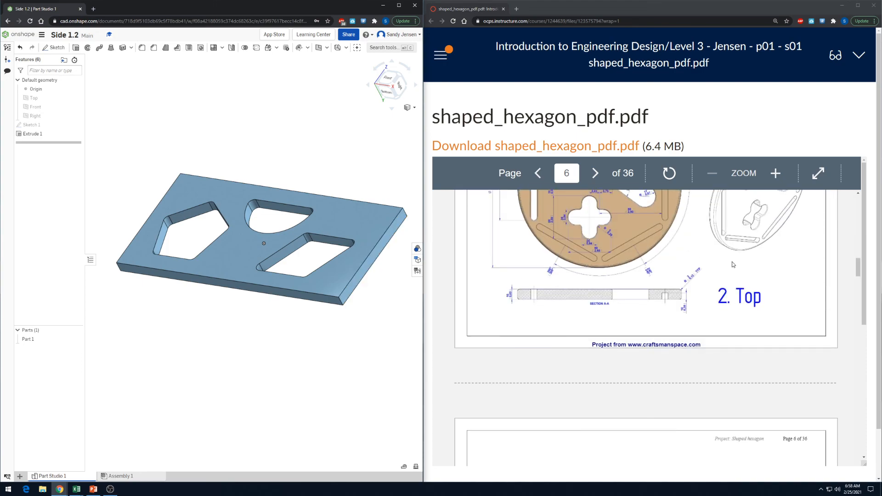
pyautogui.scroll(10, 735, 268)
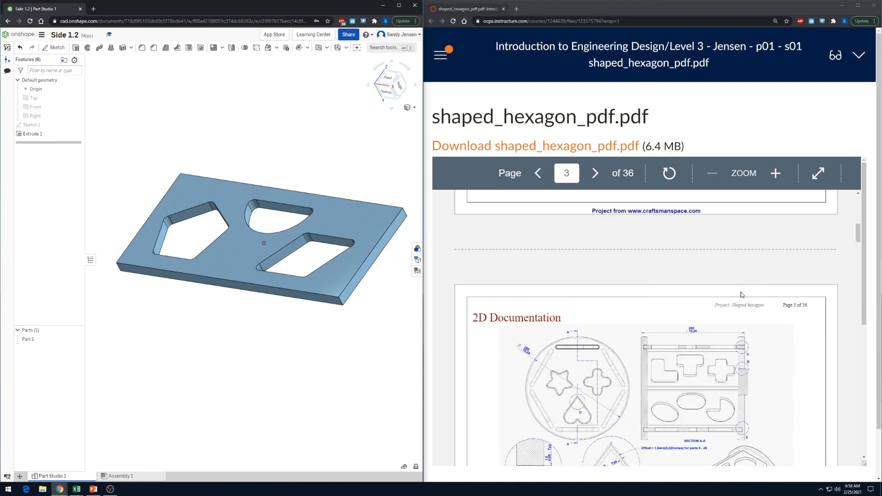
pyautogui.scroll(5, 772, 326)
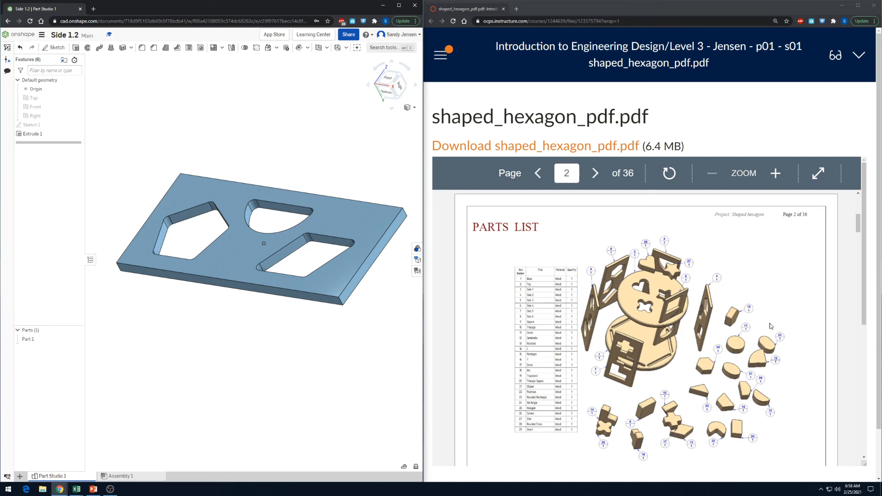
pyautogui.scroll(-10, 771, 326)
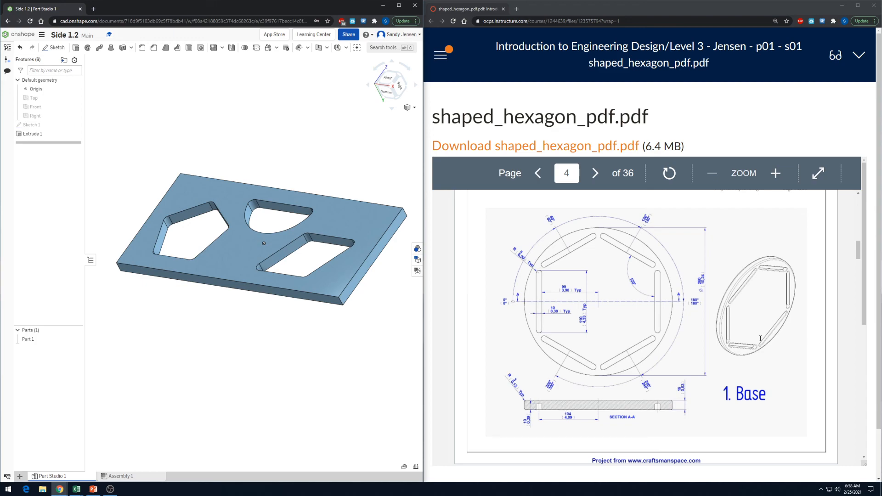
pyautogui.scroll(-10, 761, 339)
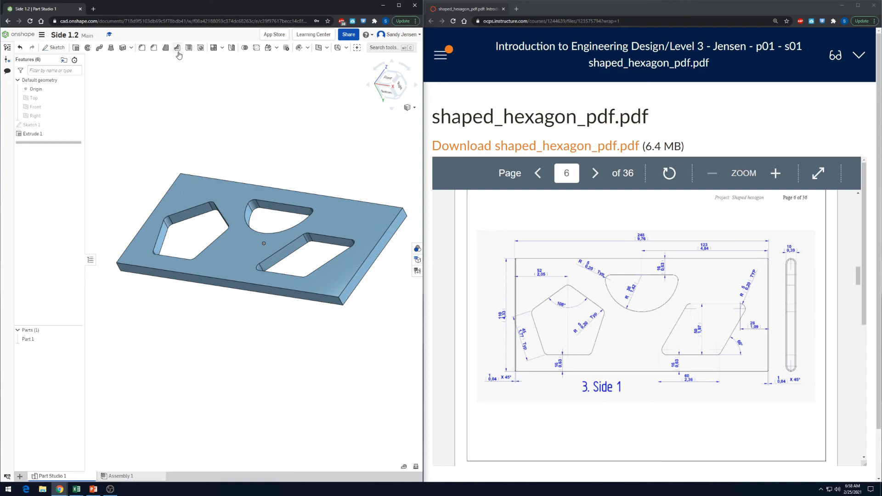
pyautogui.click(142, 48)
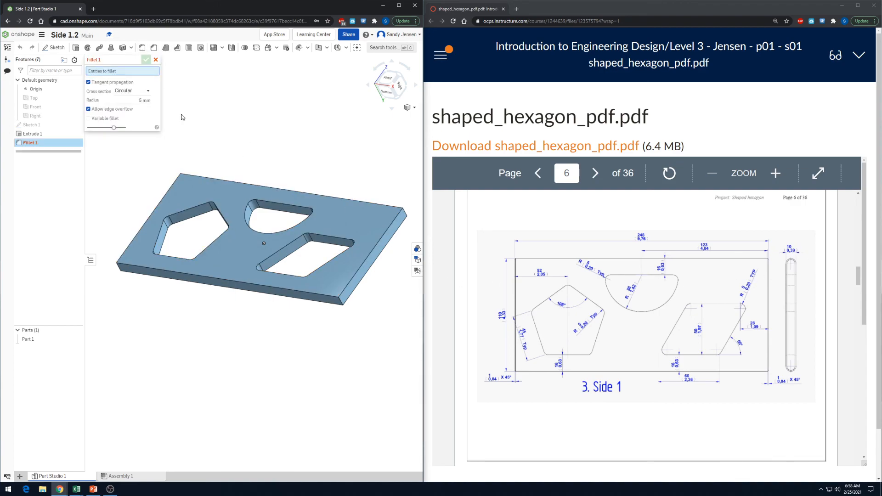
pyautogui.click(376, 252)
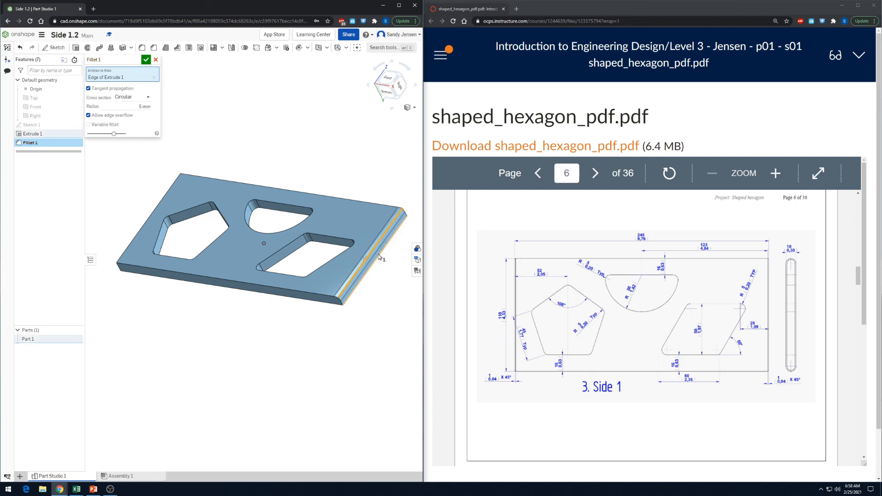
pyautogui.click(379, 254)
pyautogui.moveTo(390, 291); pyautogui.dragTo(400, 274, button='right')
pyautogui.hotkey('shift', '1')
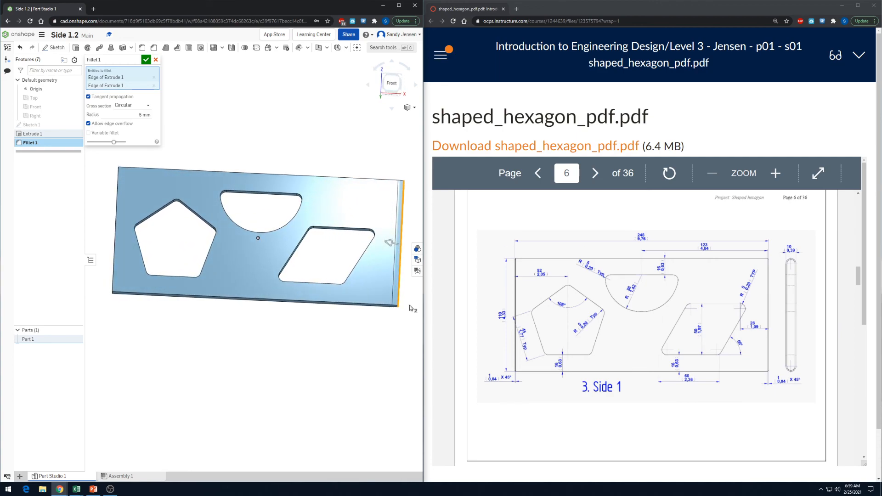
pyautogui.moveTo(409, 305); pyautogui.dragTo(369, 184, button='right')
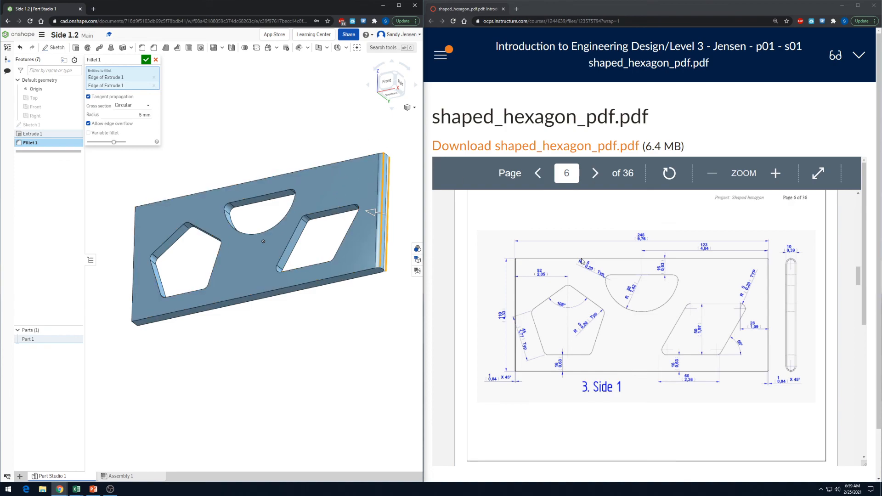
pyautogui.moveTo(388, 366); pyautogui.dragTo(358, 386, button='right')
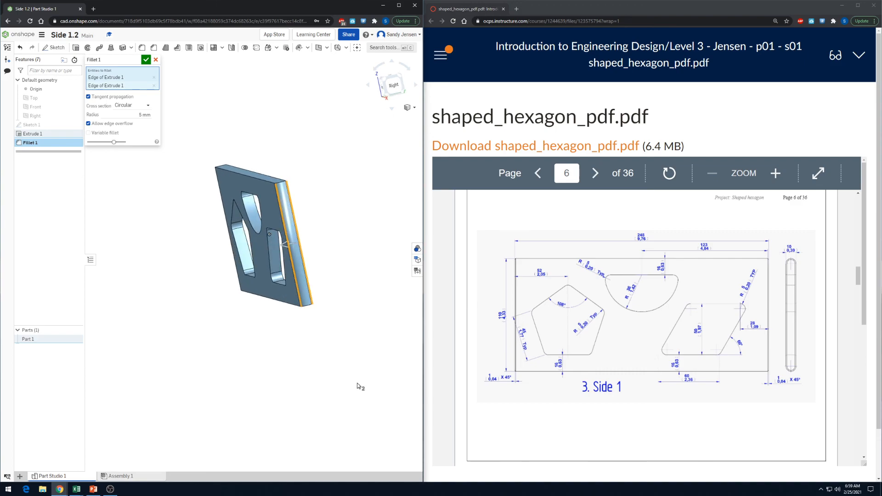
pyautogui.press('Escape')
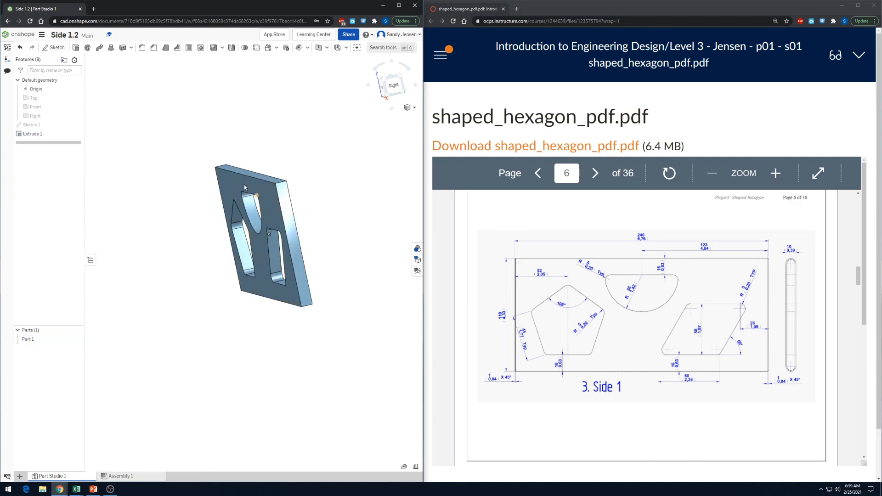
# Fillet the four long outer edges along the plate's top and bottom sides with a 5 mm radius
pyautogui.click(255, 177)
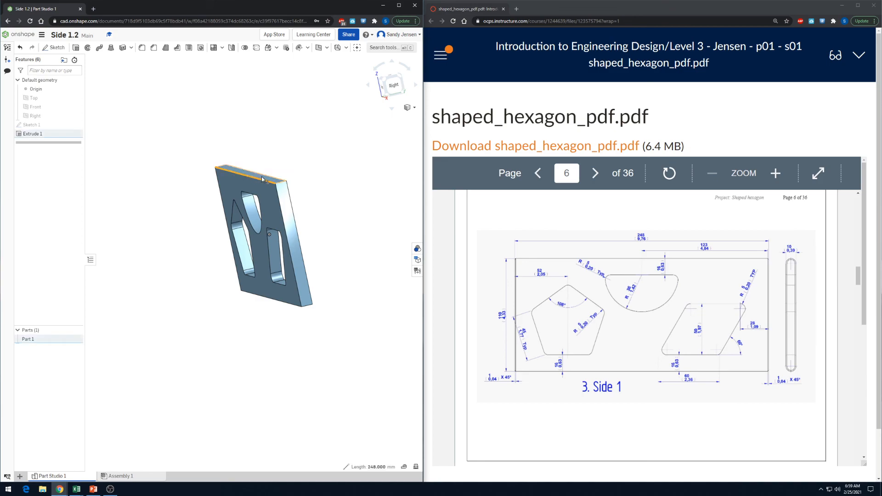
pyautogui.click(183, 132)
pyautogui.click(142, 48)
pyautogui.click(265, 181)
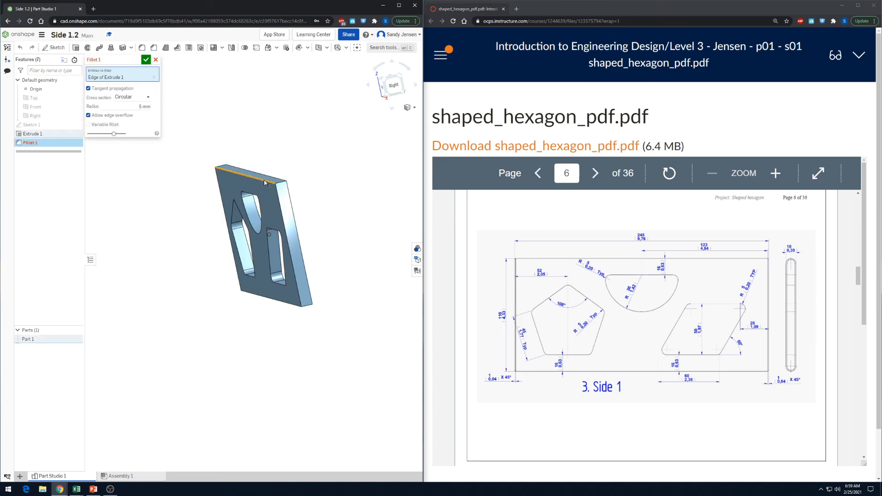
pyautogui.click(270, 176)
pyautogui.moveTo(336, 235); pyautogui.dragTo(337, 274, button='right')
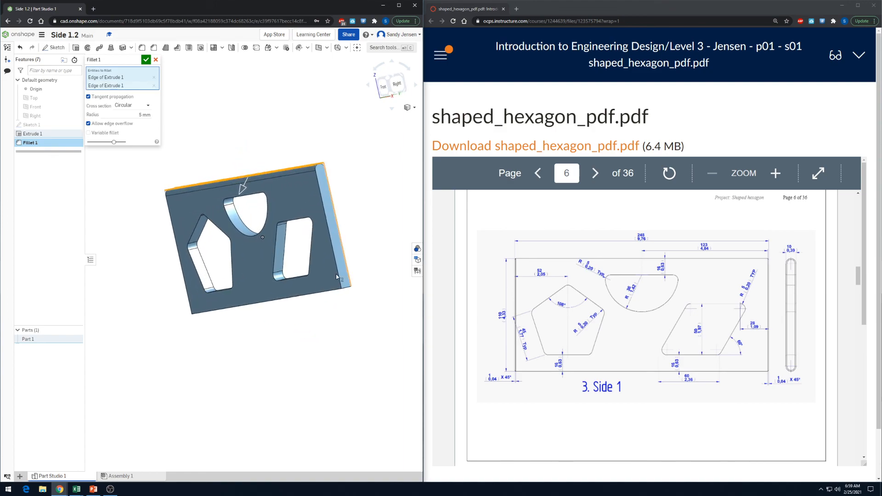
pyautogui.click(339, 289)
pyautogui.moveTo(365, 301); pyautogui.dragTo(328, 292, button='right')
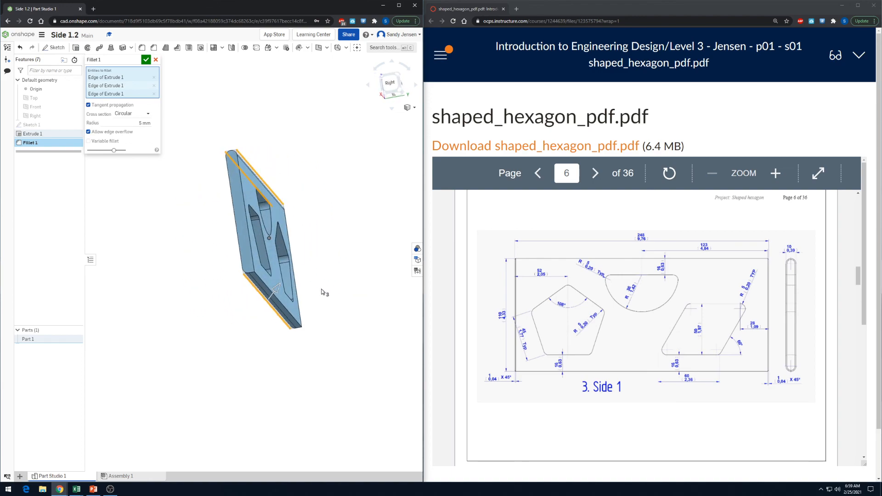
pyautogui.click(265, 280)
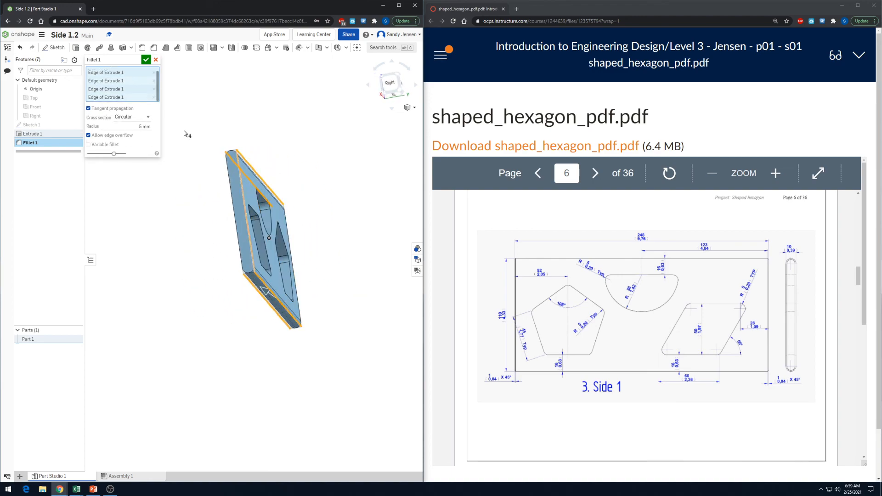
pyautogui.click(146, 60)
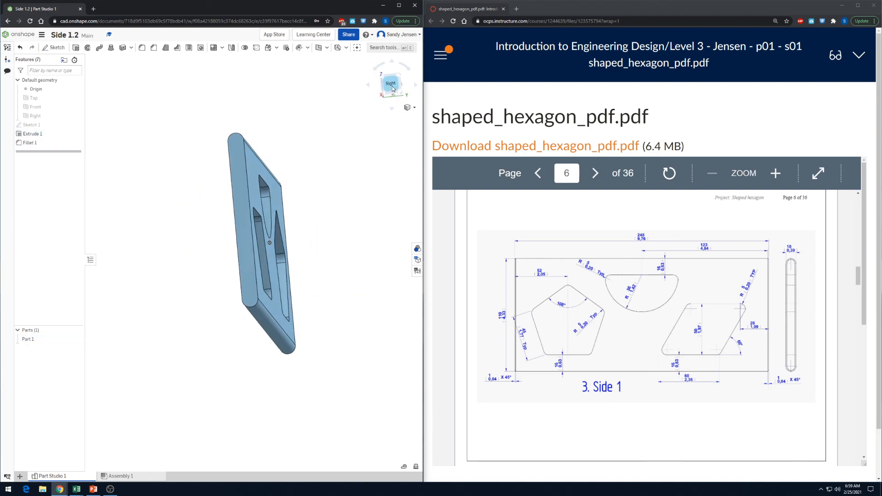
# Inspect the plate's rounded profile from the Right view and compare it with the side view in the Side 1 drawing
pyautogui.click(392, 85)
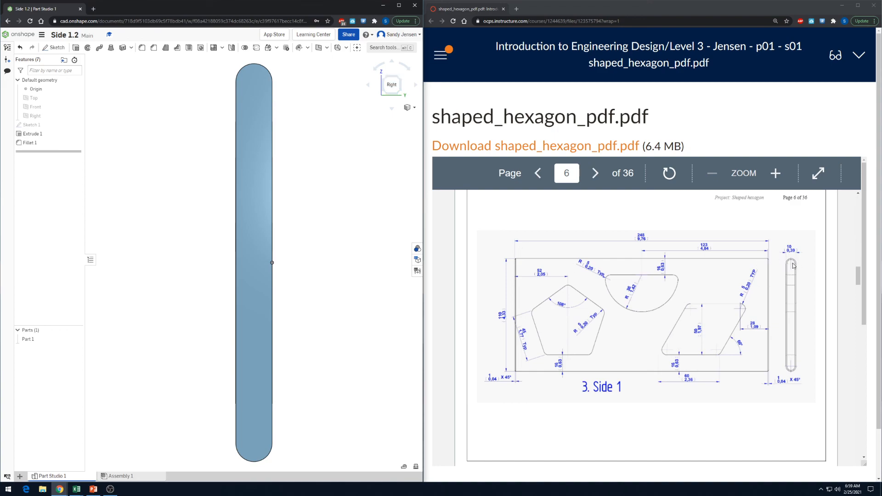
pyautogui.moveTo(391, 283); pyautogui.dragTo(411, 284, button='right')
pyautogui.scroll(-3, 358, 270)
pyautogui.scroll(-3, 359, 159)
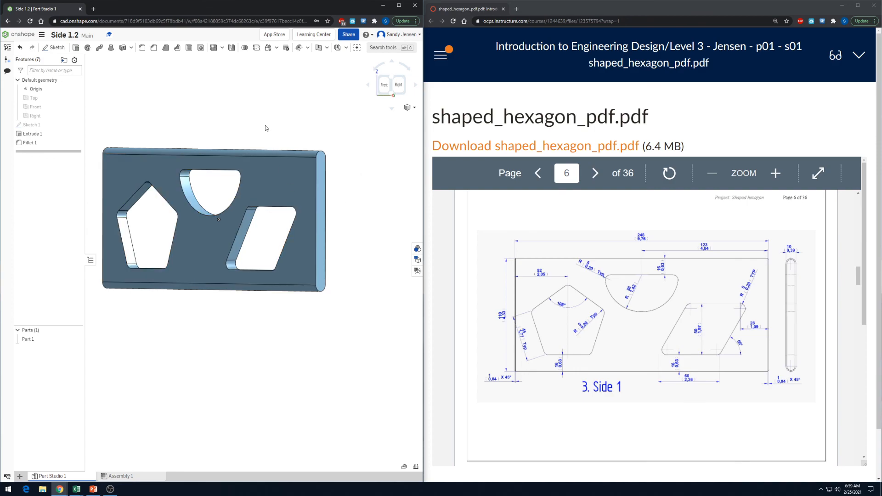
# Fillet the front and back vertical edges at both short ends of the plate with a 1 mm radius
pyautogui.moveTo(296, 170); pyautogui.dragTo(335, 169, button='middle')
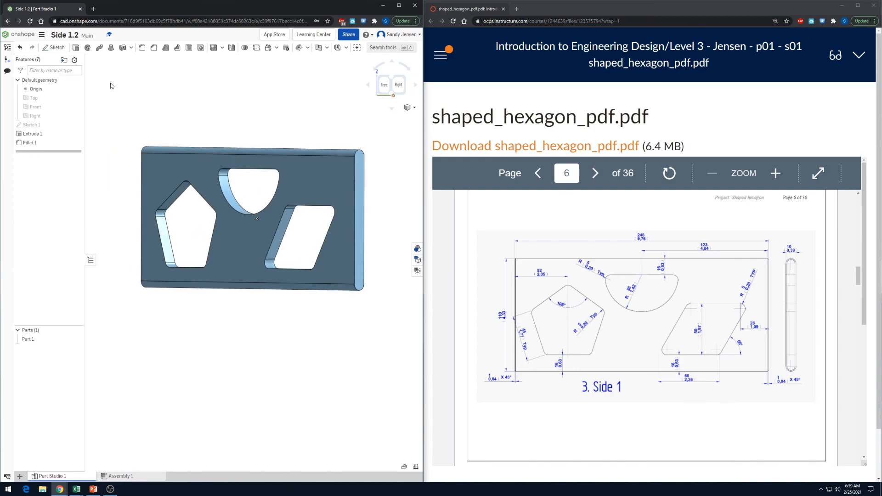
pyautogui.click(141, 49)
pyautogui.click(138, 100)
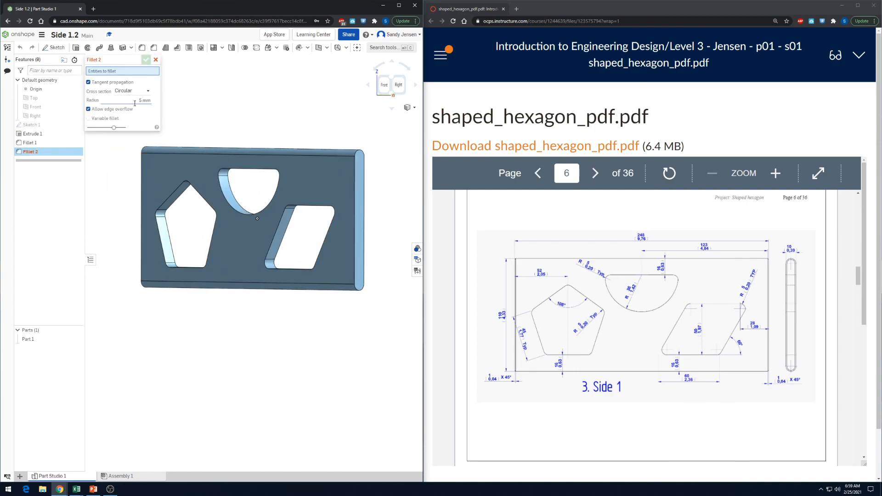
pyautogui.write('1')
pyautogui.click(142, 177)
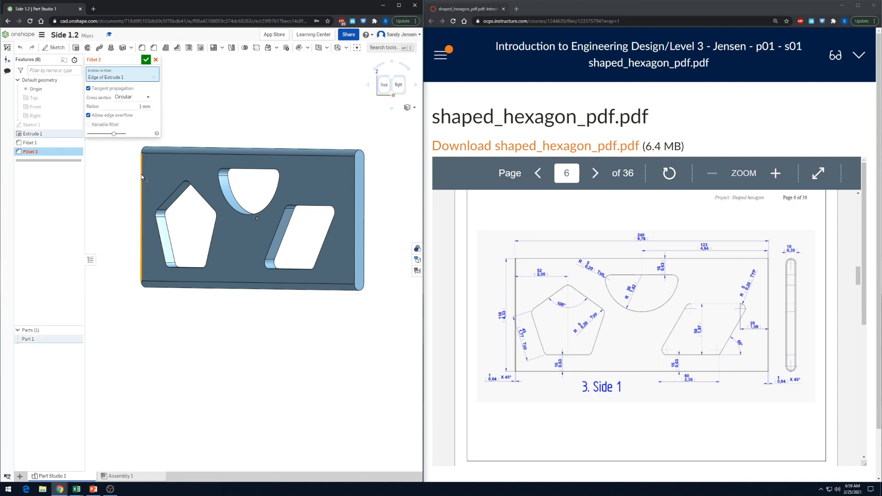
pyautogui.click(354, 201)
pyautogui.click(364, 196)
pyautogui.moveTo(377, 208); pyautogui.dragTo(366, 181, button='right')
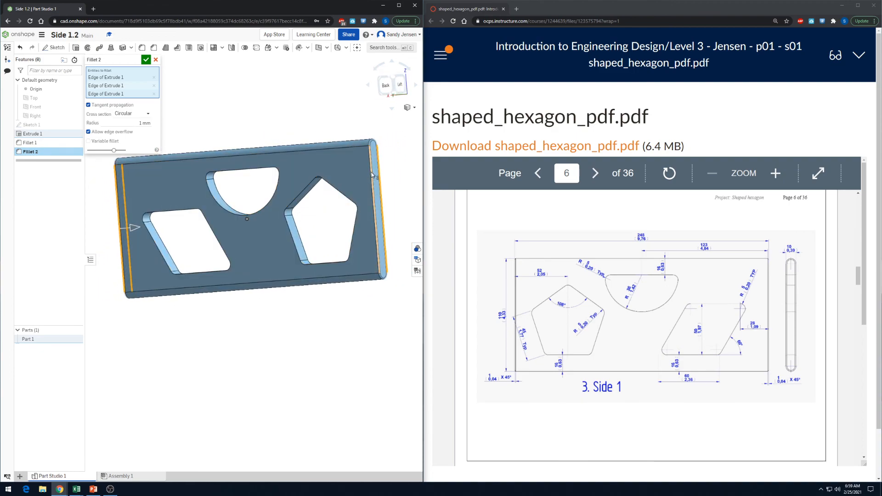
pyautogui.scroll(3, 370, 174)
pyautogui.scroll(2, 371, 172)
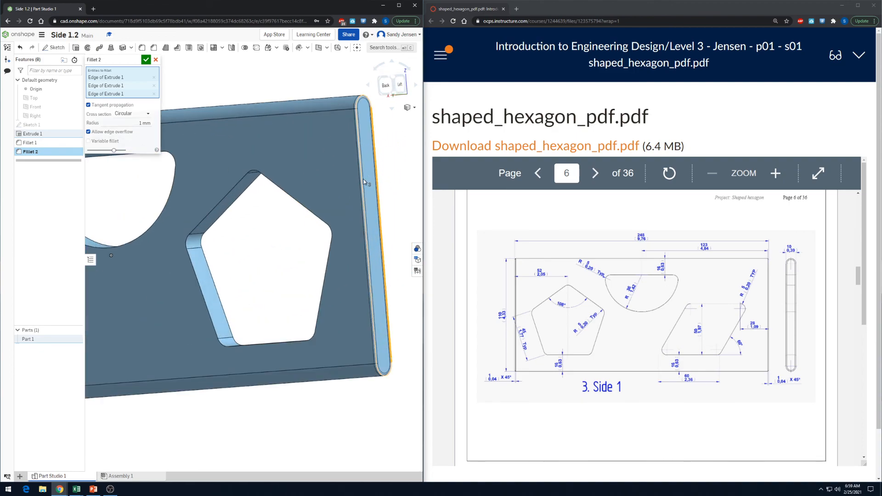
pyautogui.click(362, 180)
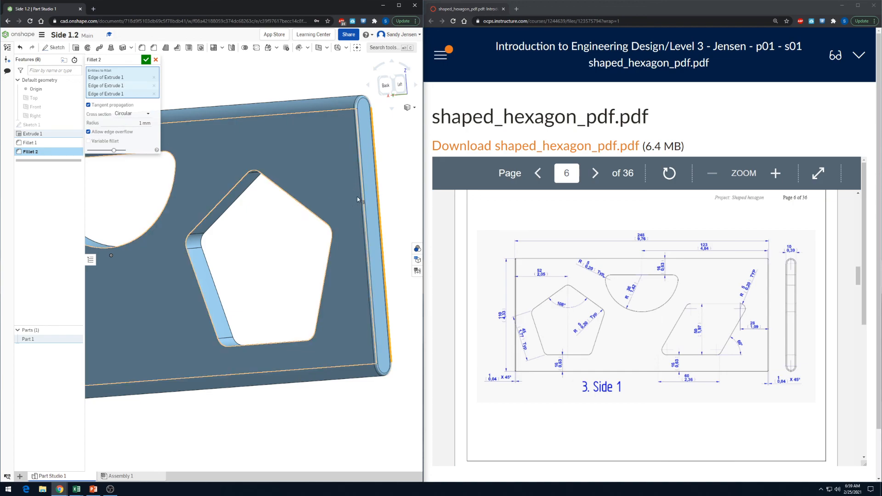
pyautogui.click(146, 59)
# Inspect the plate's filleted ends and cutouts from the back and front sides
pyautogui.scroll(-5, 320, 246)
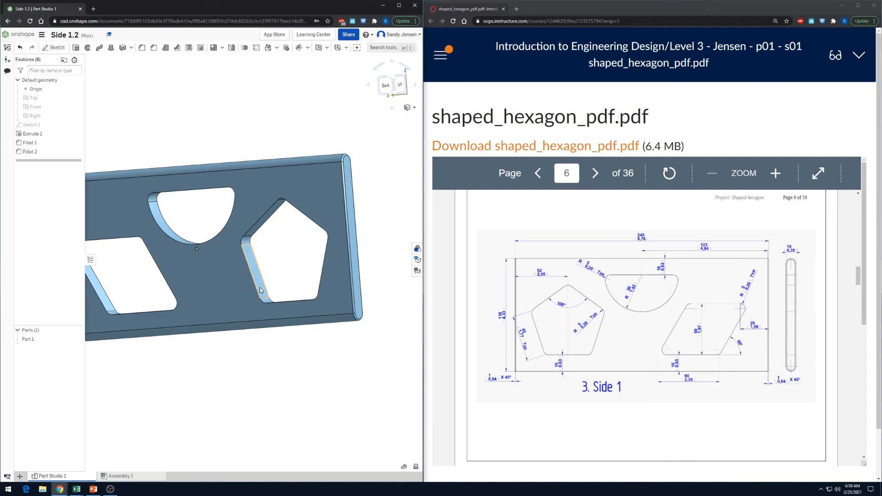
pyautogui.moveTo(257, 341); pyautogui.dragTo(343, 330, button='right')
pyautogui.scroll(2, 342, 330)
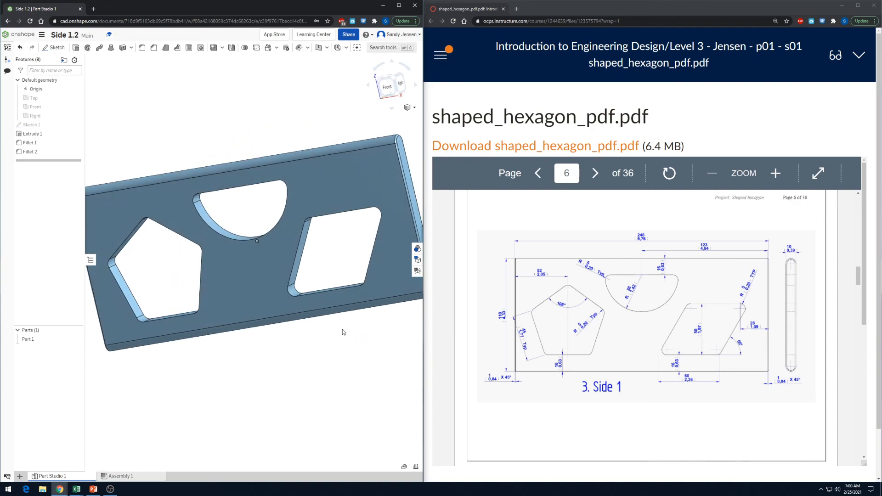
pyautogui.scroll(-3, 343, 330)
pyautogui.moveTo(277, 154); pyautogui.dragTo(300, 136, button='right')
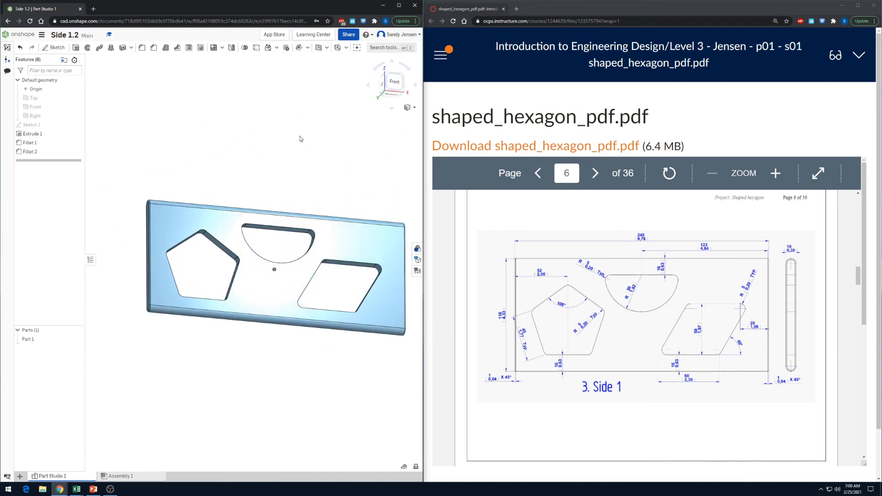